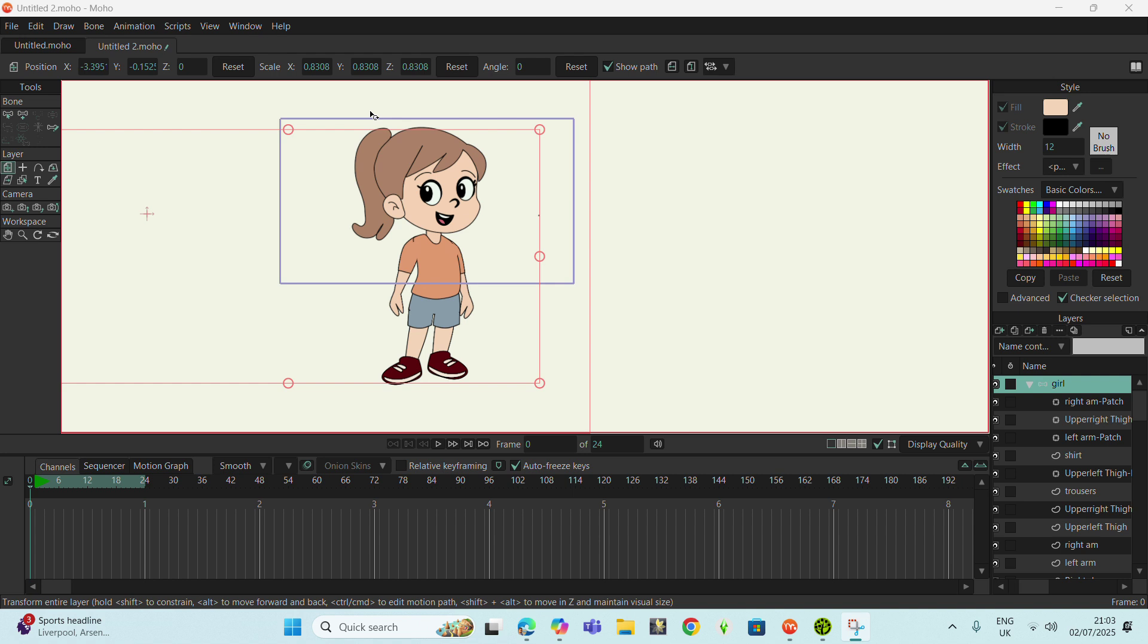
- Hide the right am, Upperright Thigh and left arm patch layers; nudge the girl right and down
left_click(1025, 589)
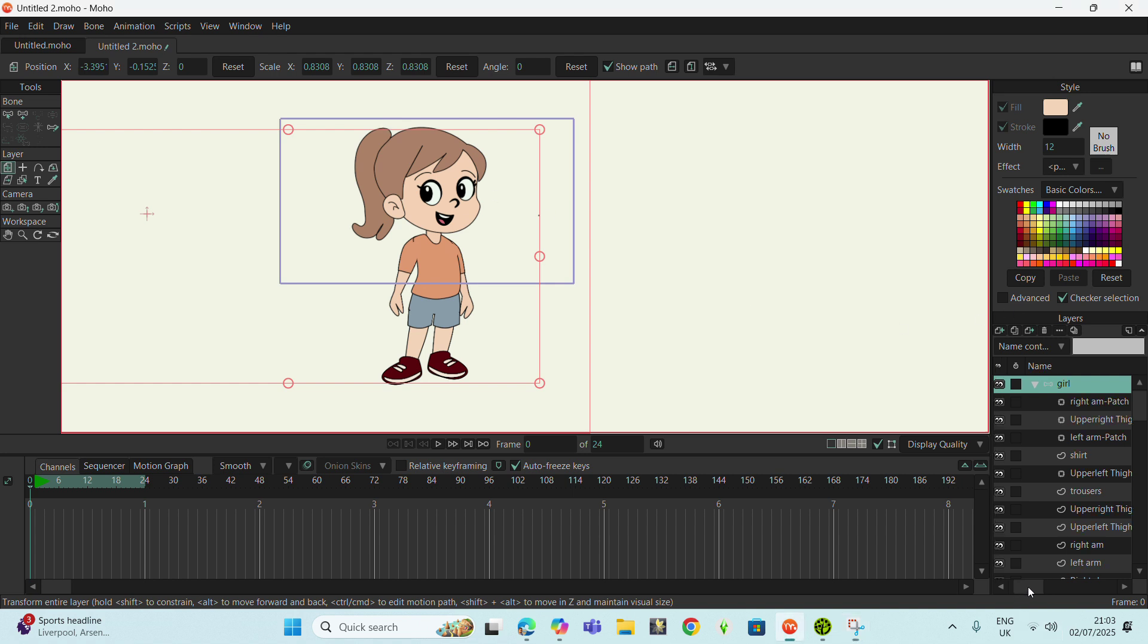
left_click(1007, 406)
left_click(1005, 421)
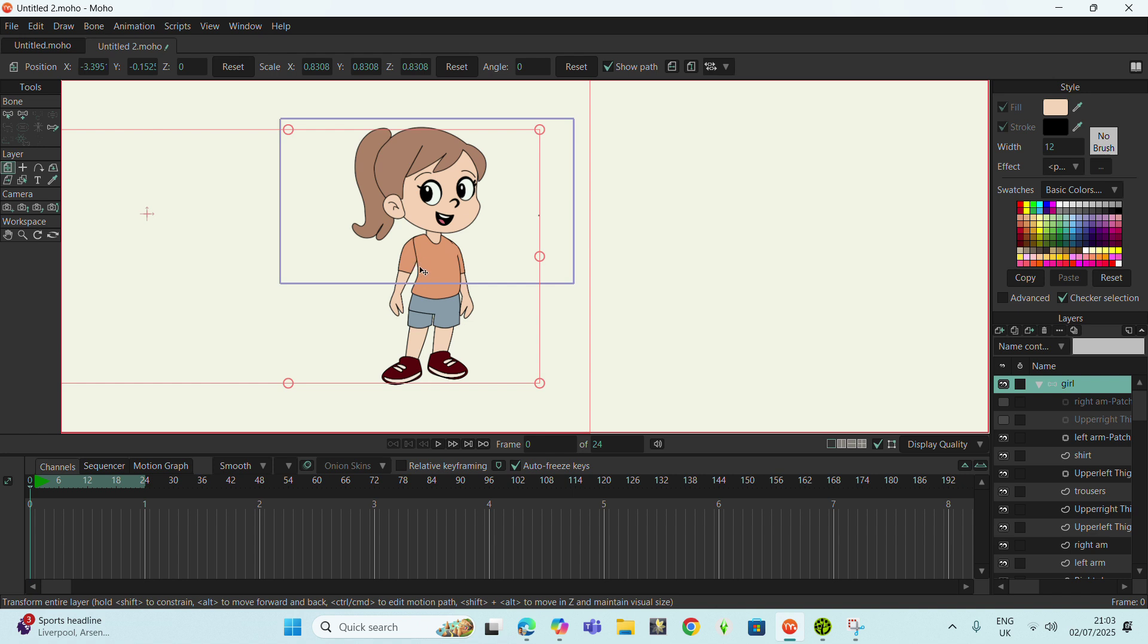
left_click_drag(426, 258, 432, 270)
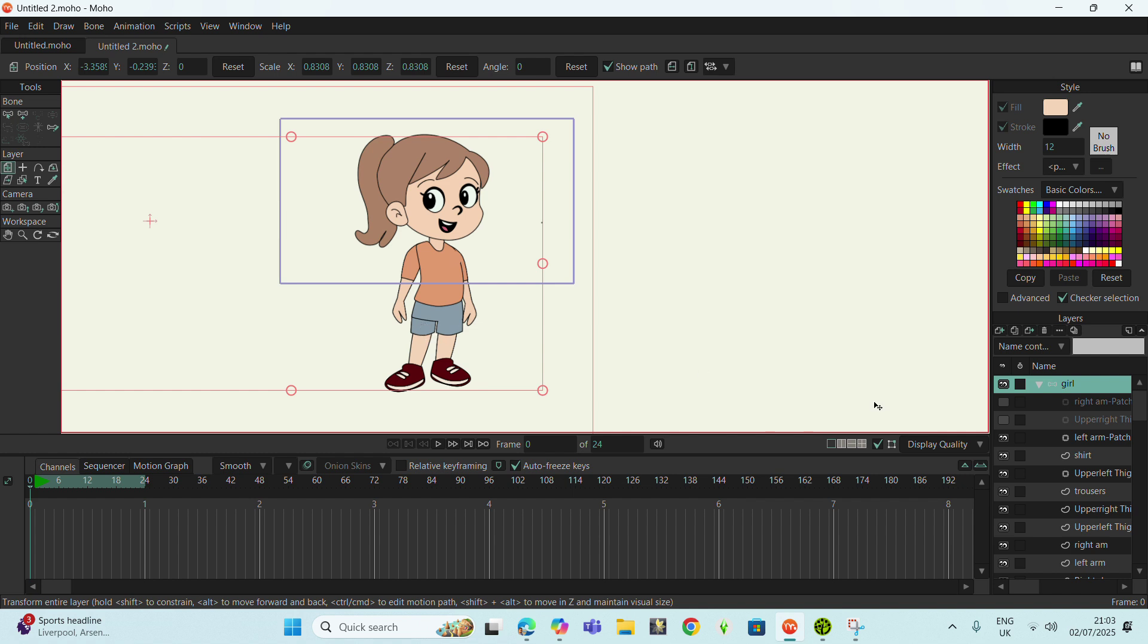
left_click(1004, 439)
scroll(1083, 454, "down", 3)
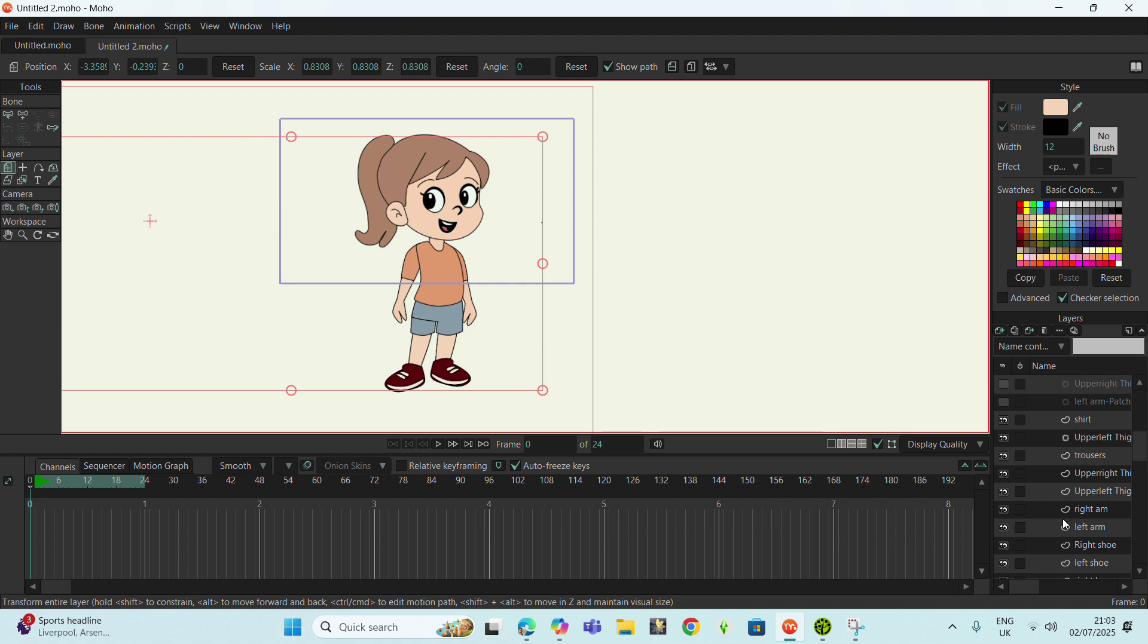
scroll(1065, 529, "down", 3)
left_click(1042, 587)
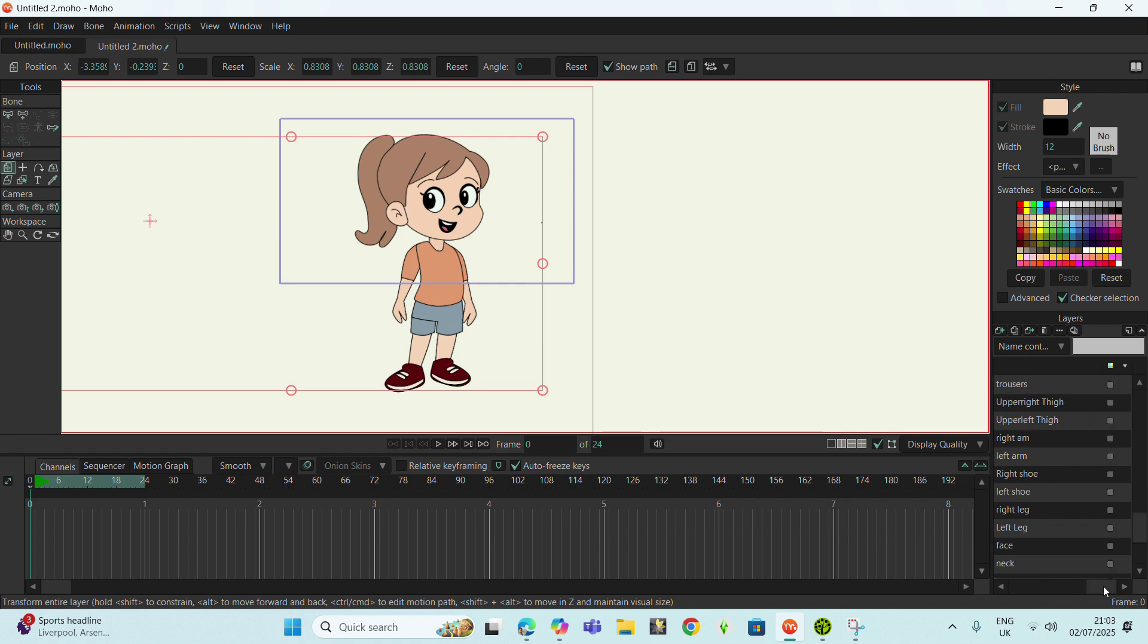
scroll(1063, 518, "up", 6)
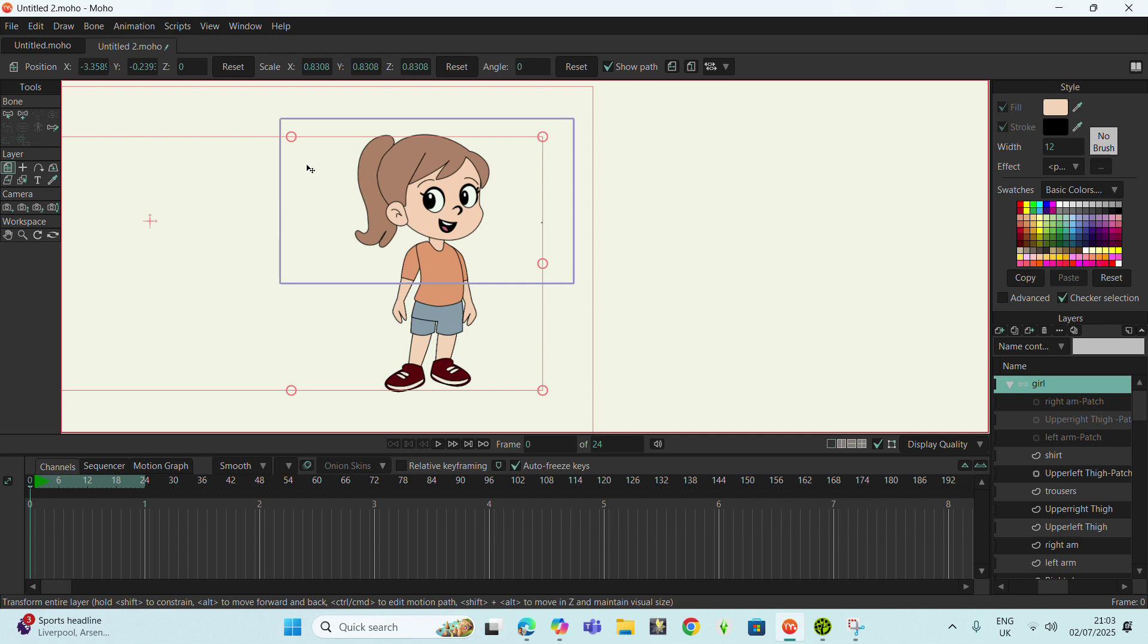
- Delete the right am-Patch and Upperright Thigh-Patch layers
left_click(1070, 406)
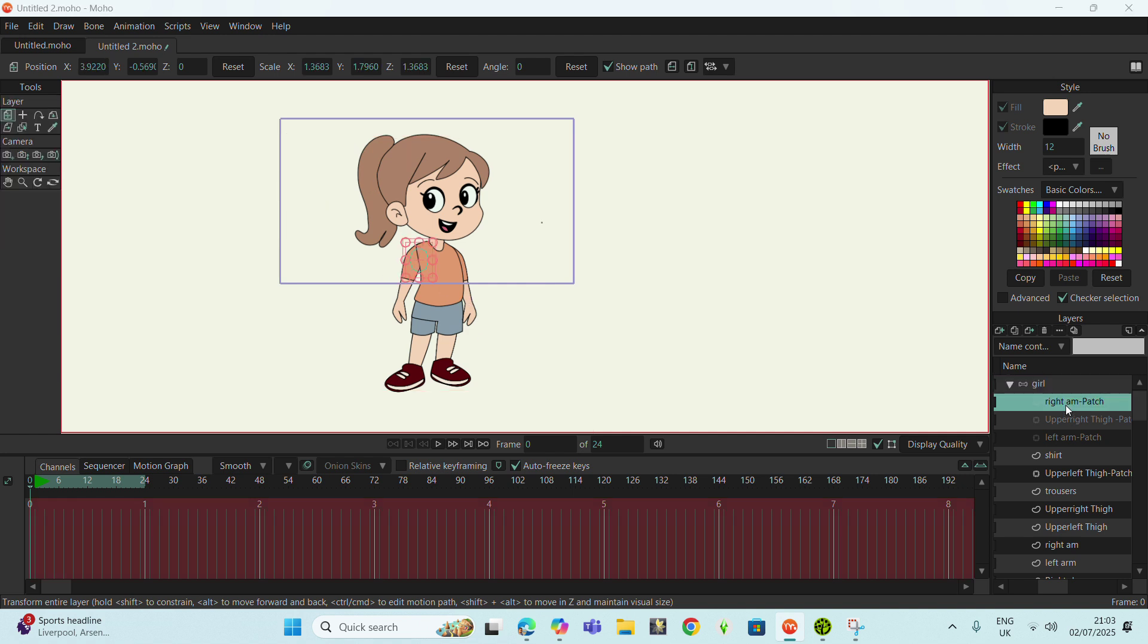
right_click(1069, 406)
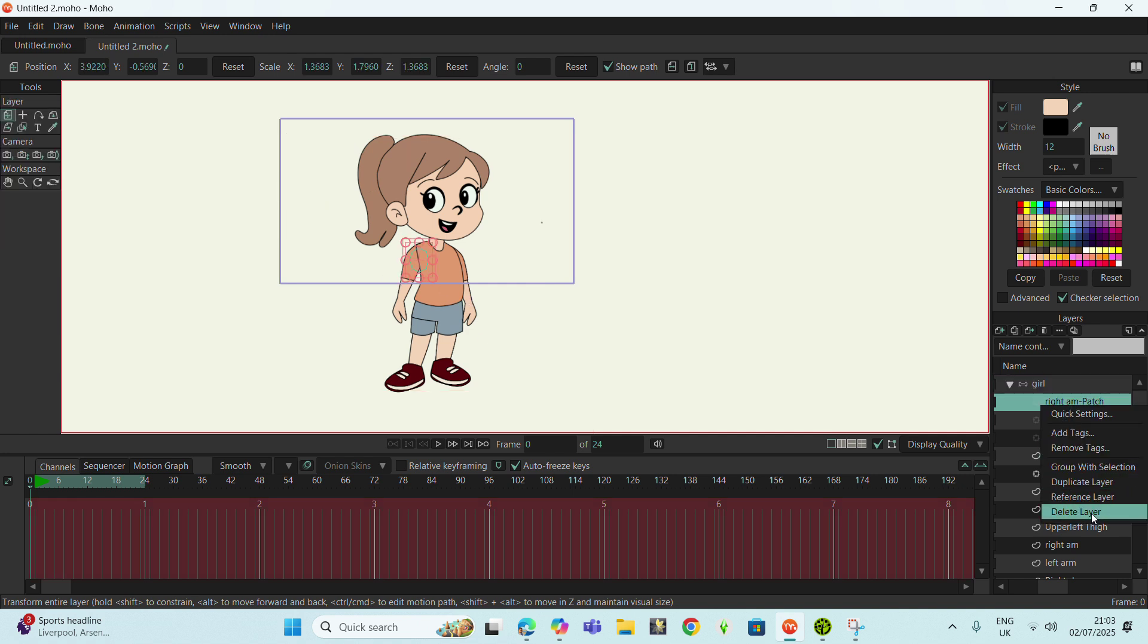
left_click(1079, 513)
right_click(1076, 407)
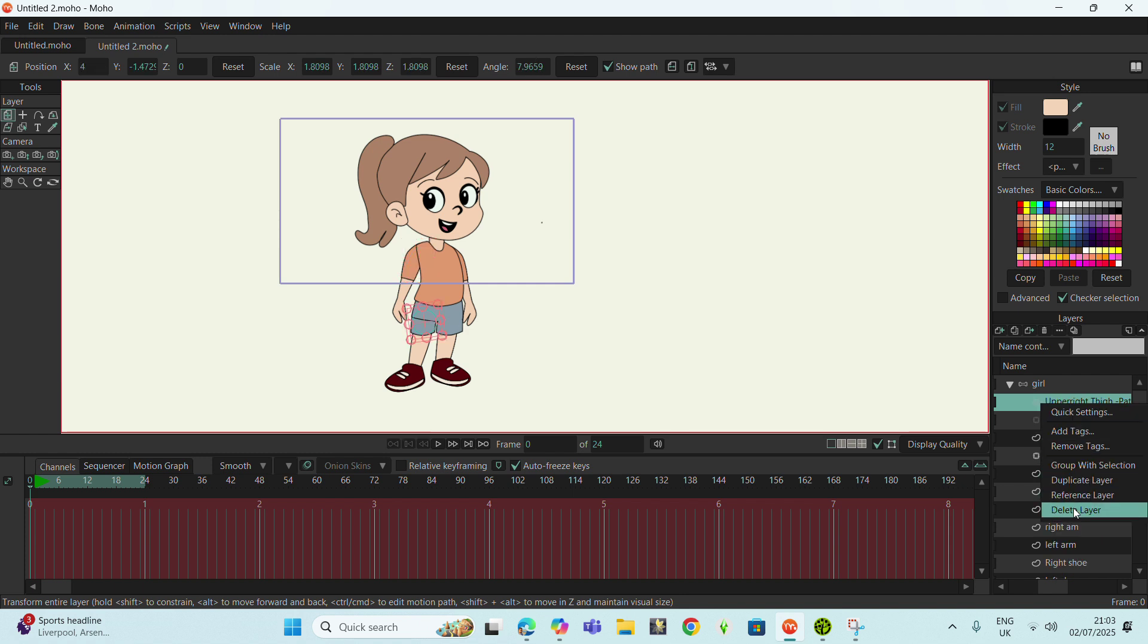
left_click(1079, 513)
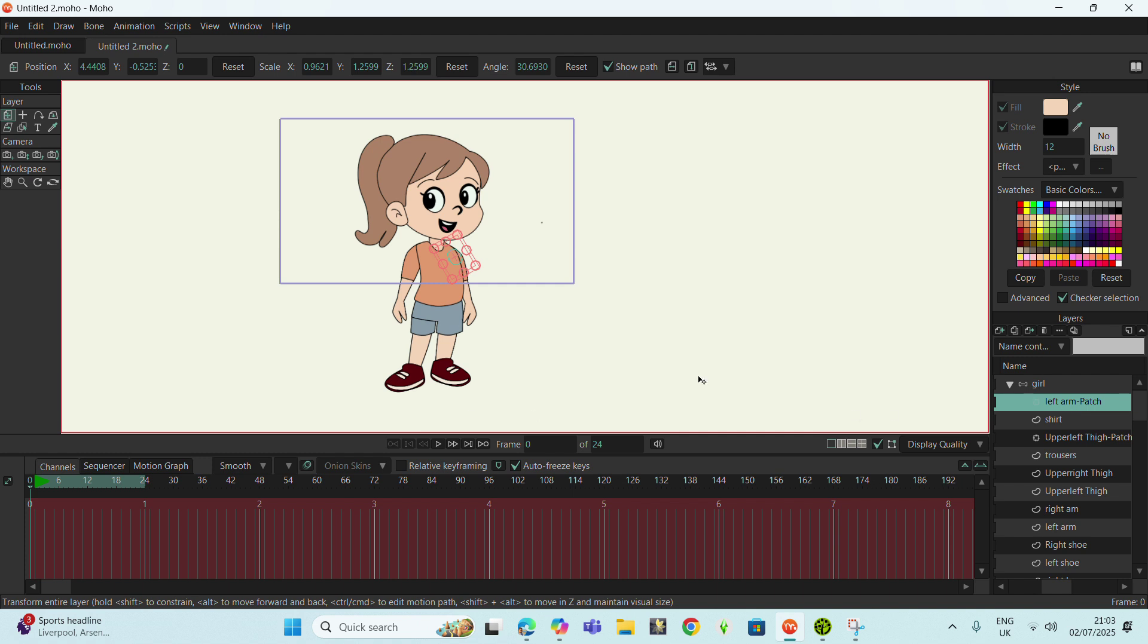
- Delete the Upperleft Thigh-Patch layer
scroll(1106, 498, "down", 1)
scroll(1088, 508, "down", 4)
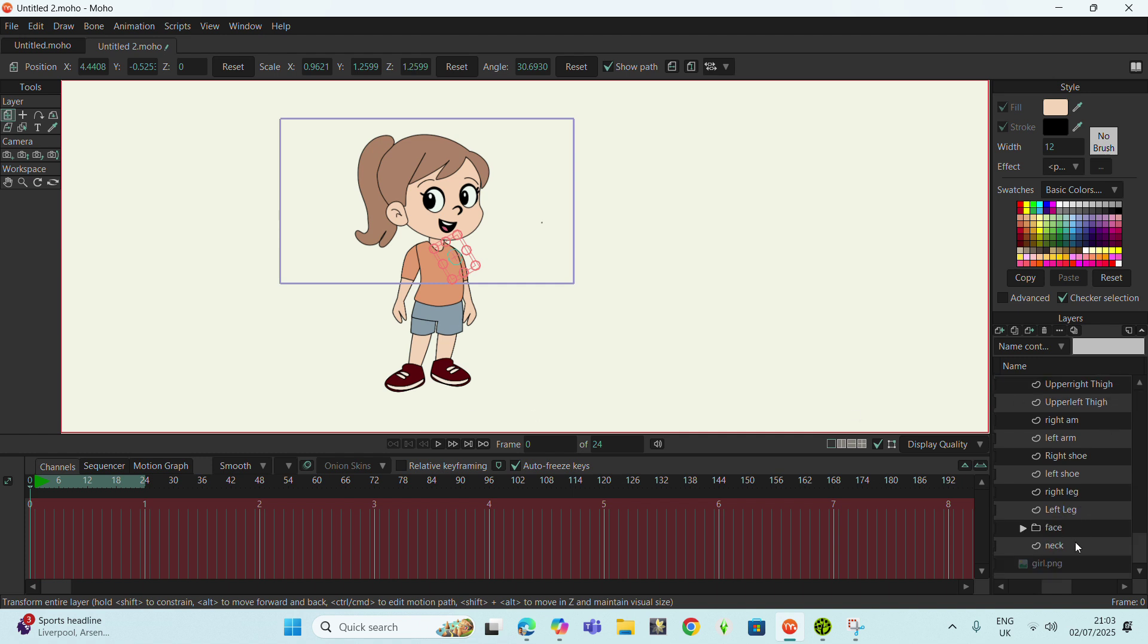
scroll(1077, 538, "up", 1)
scroll(1083, 467, "up", 2)
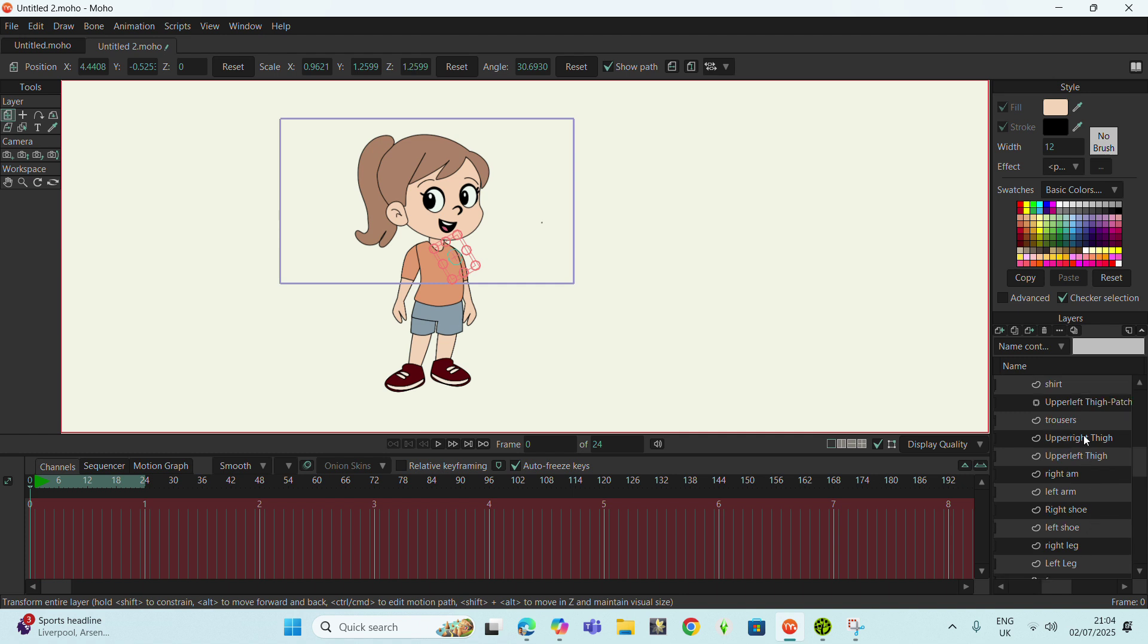
scroll(1090, 442, "up", 1)
left_click(1087, 425)
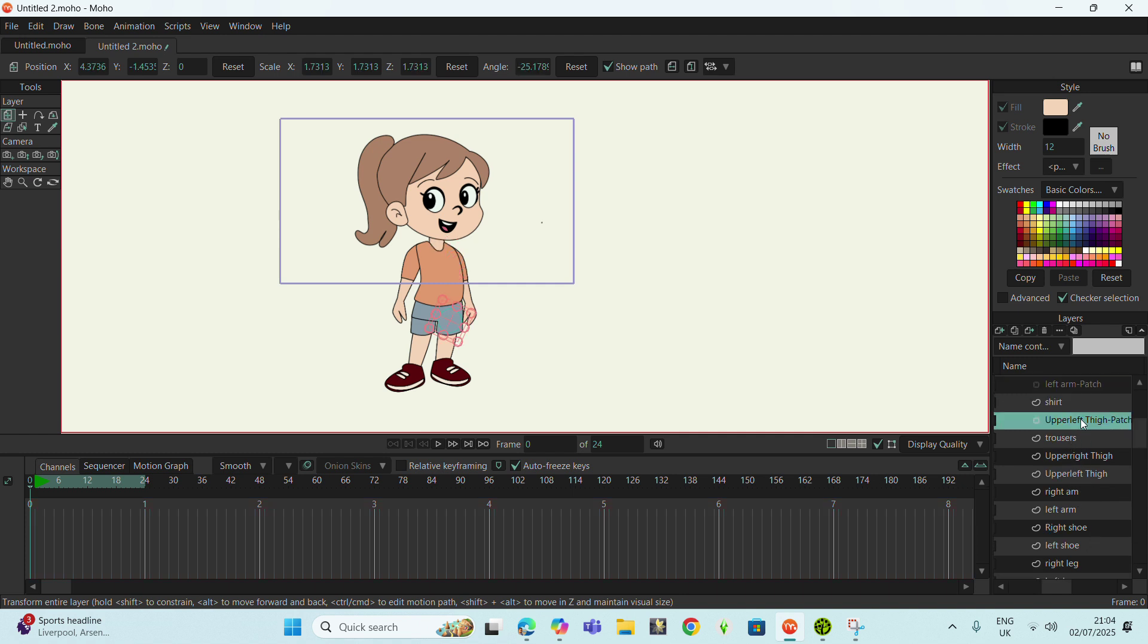
right_click(1087, 424)
left_click(1099, 524)
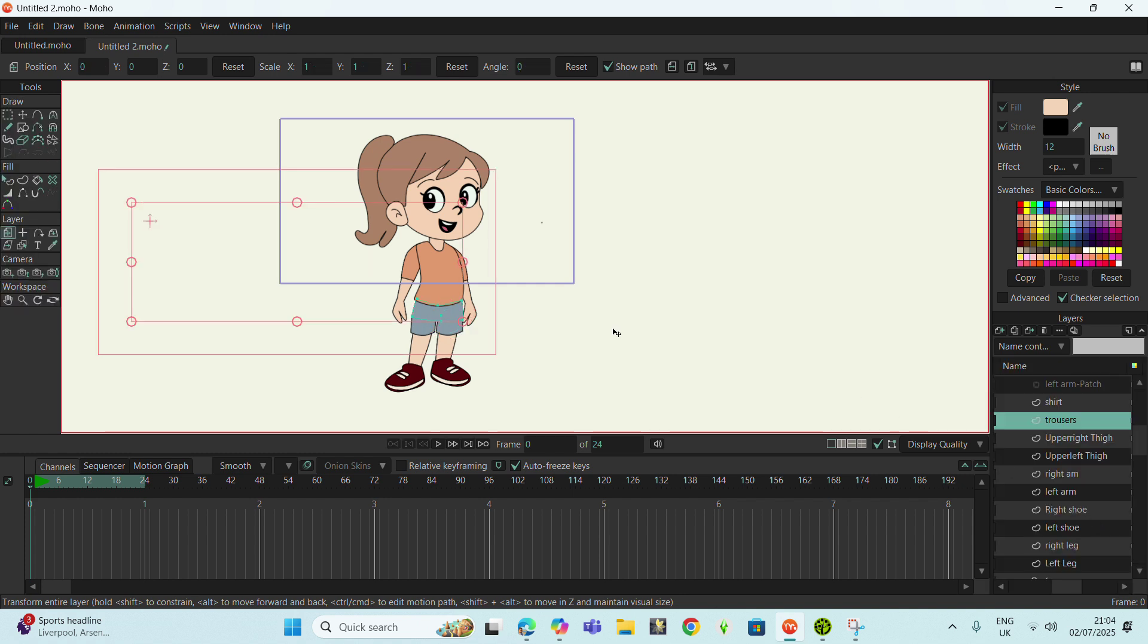
left_click(1085, 406)
scroll(1086, 409, "up", 1)
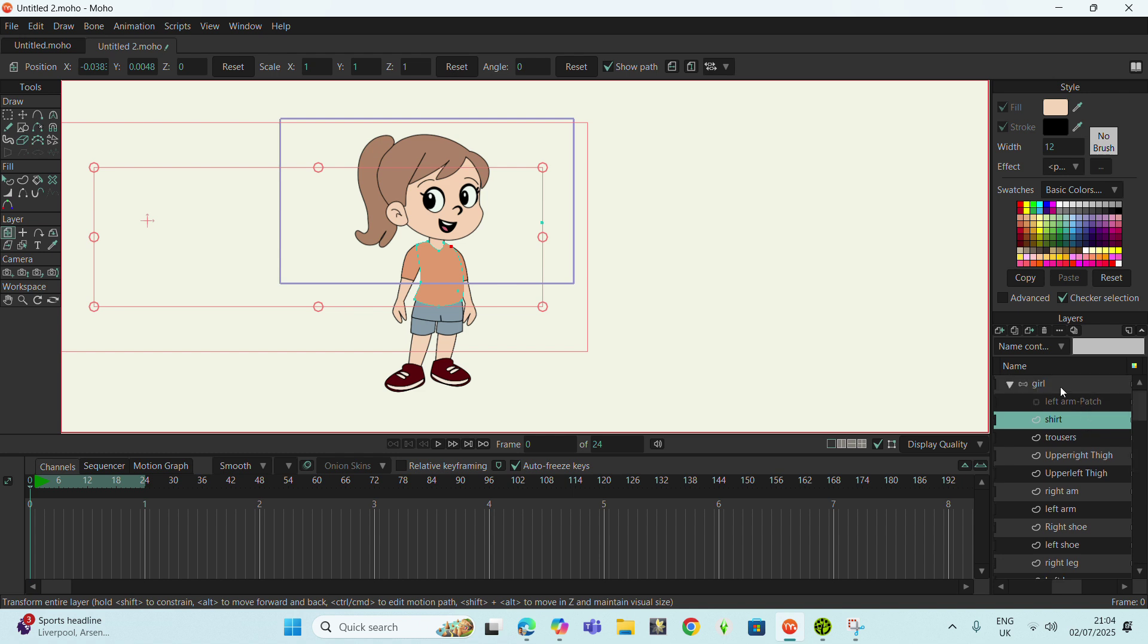
left_click(1065, 393)
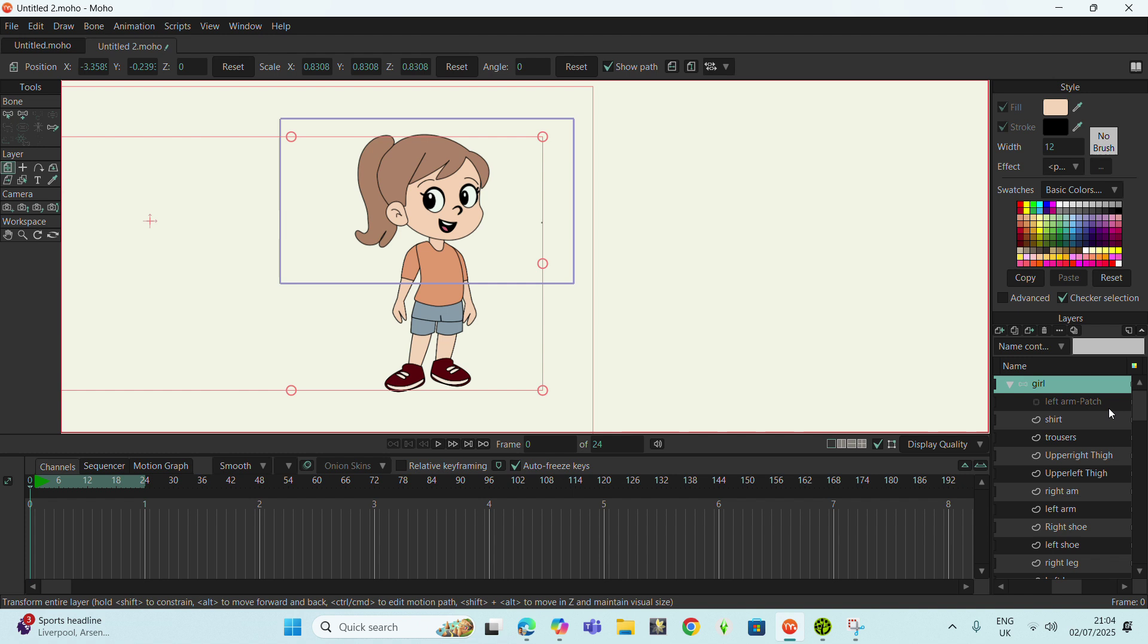
scroll(453, 329, "up", 1)
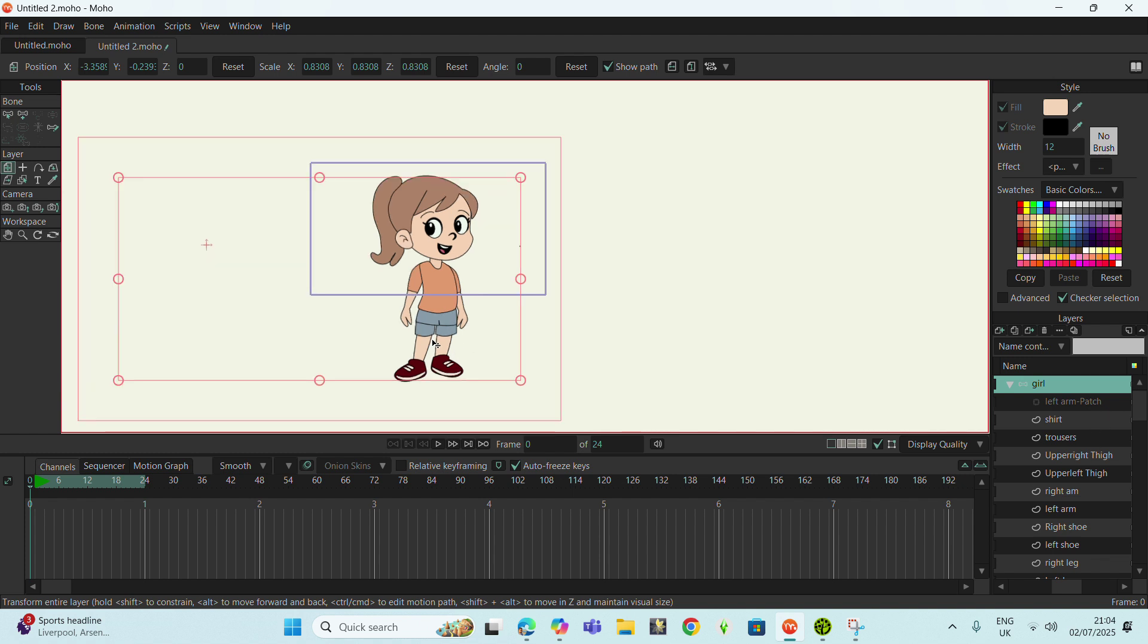
scroll(455, 330, "up", 2)
scroll(466, 332, "up", 2)
scroll(470, 332, "up", 1)
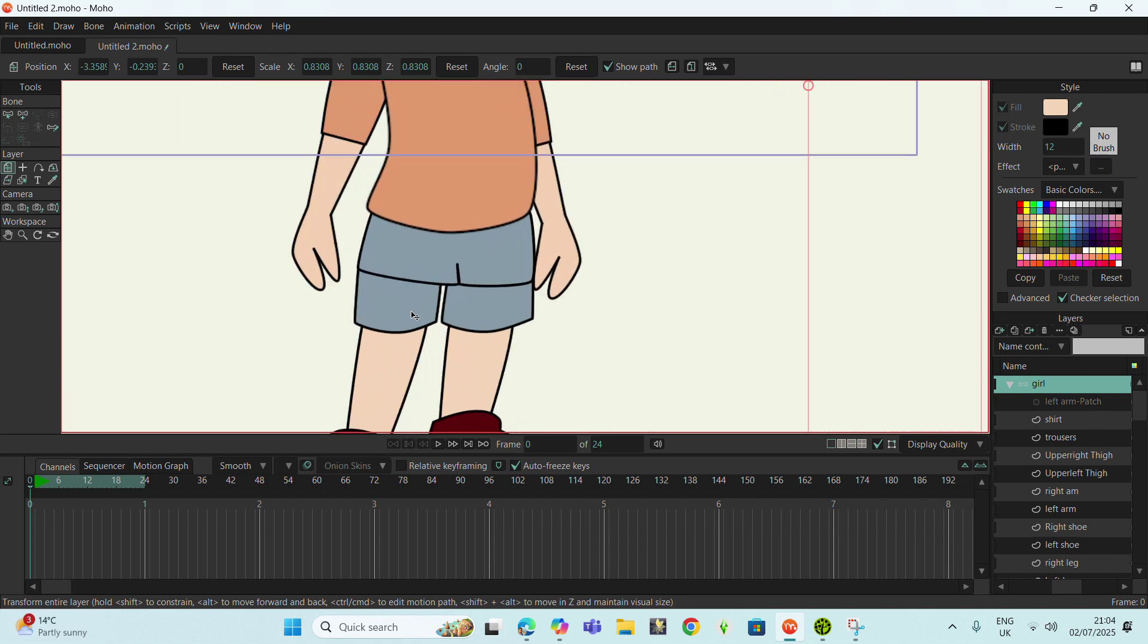
scroll(412, 305, "down", 2)
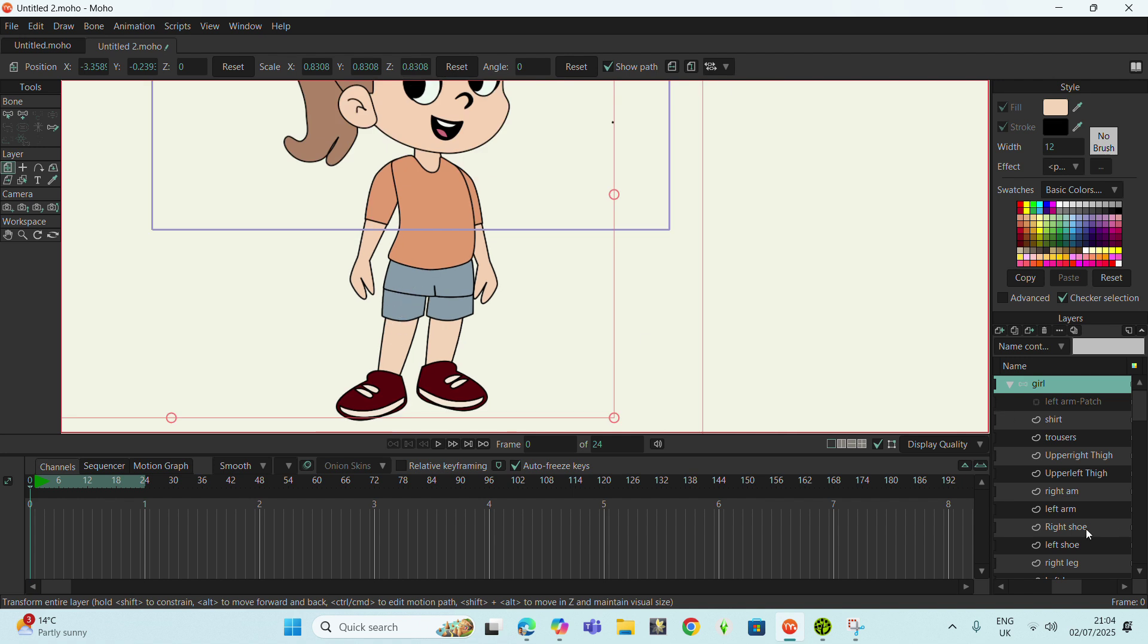
scroll(1085, 526, "down", 2)
scroll(1074, 512, "down", 2)
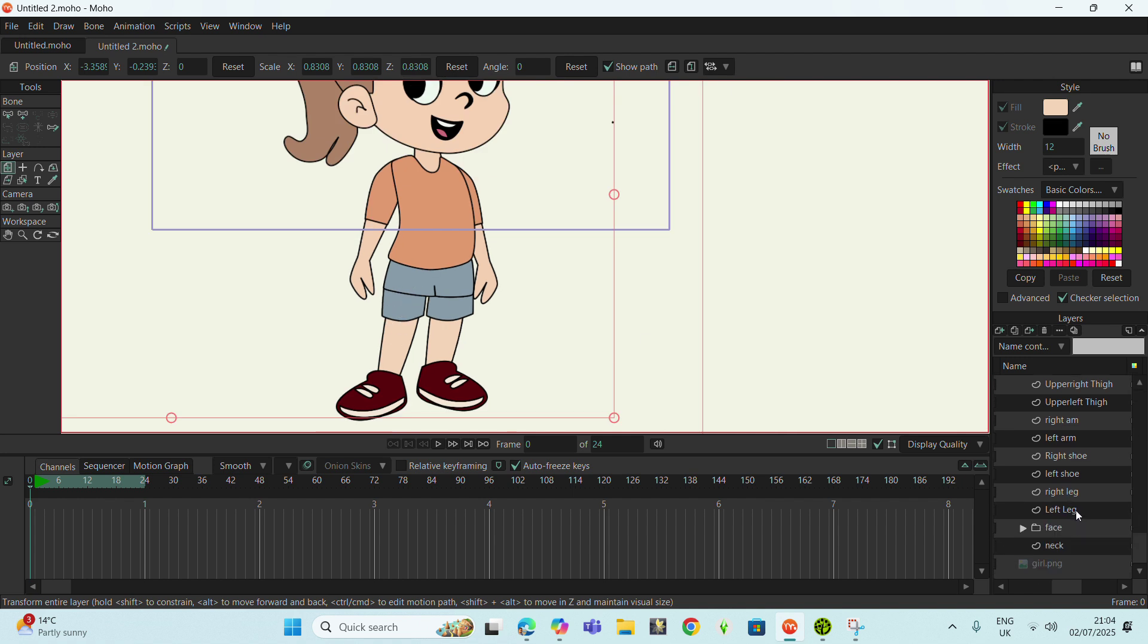
left_click(1070, 496)
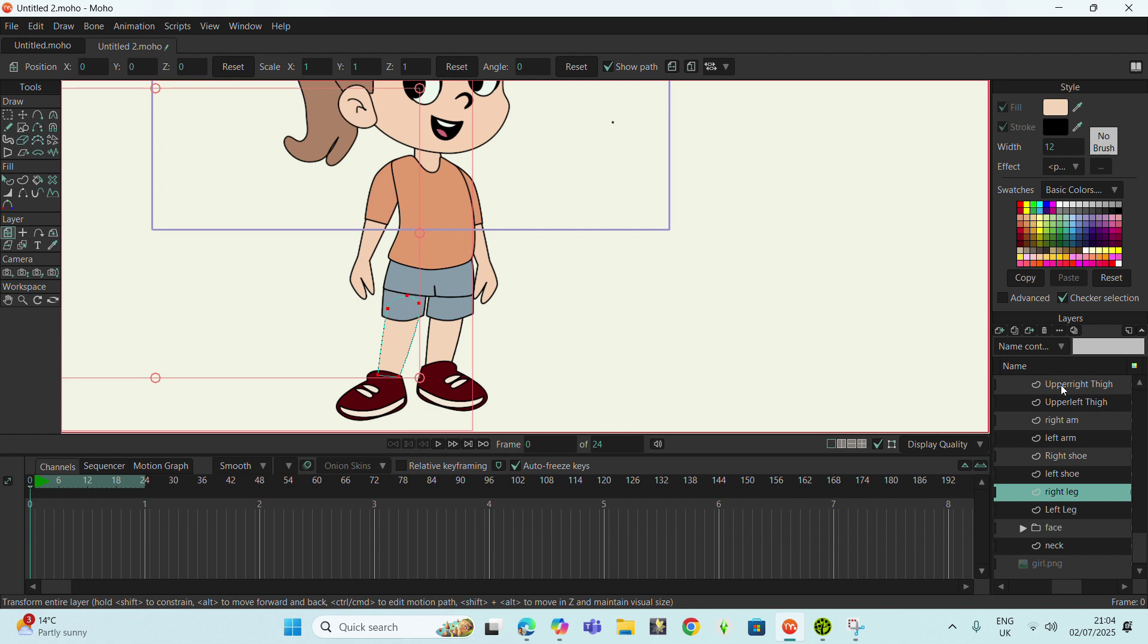
left_click(1102, 389)
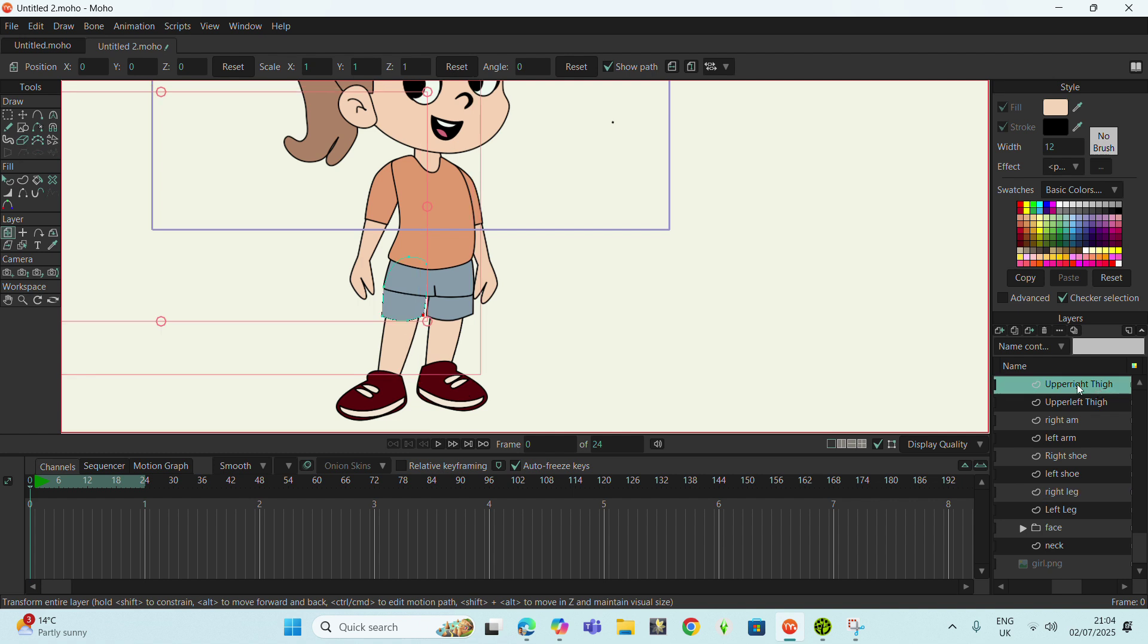
- Rename the Upperright Thigh layer to 'right Thigh'
double_click(1050, 384)
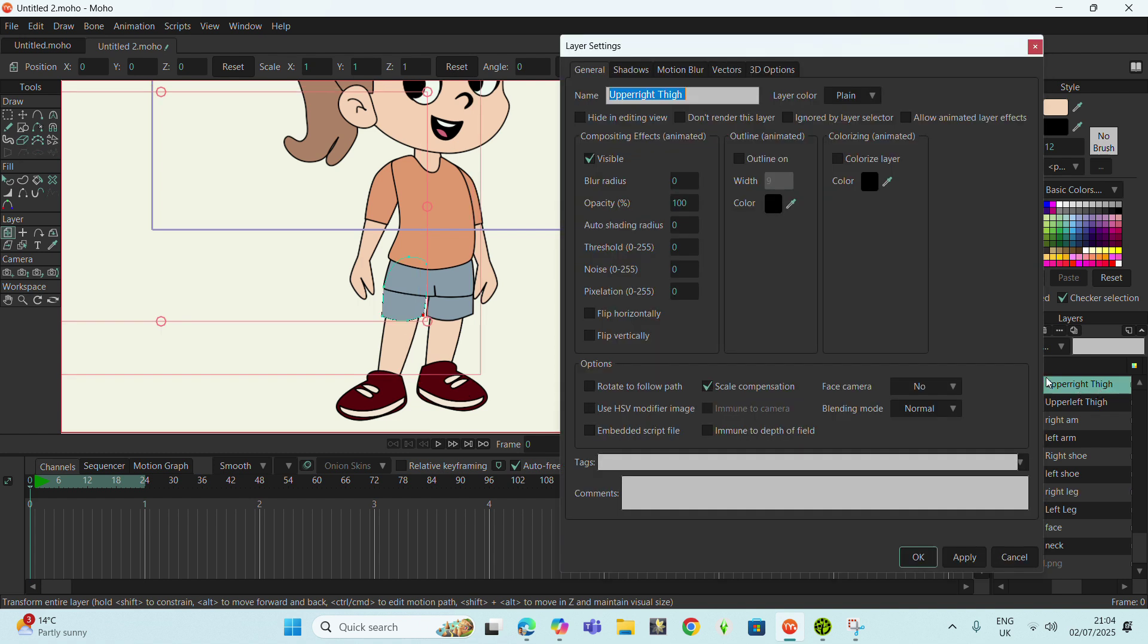
double_click(635, 94)
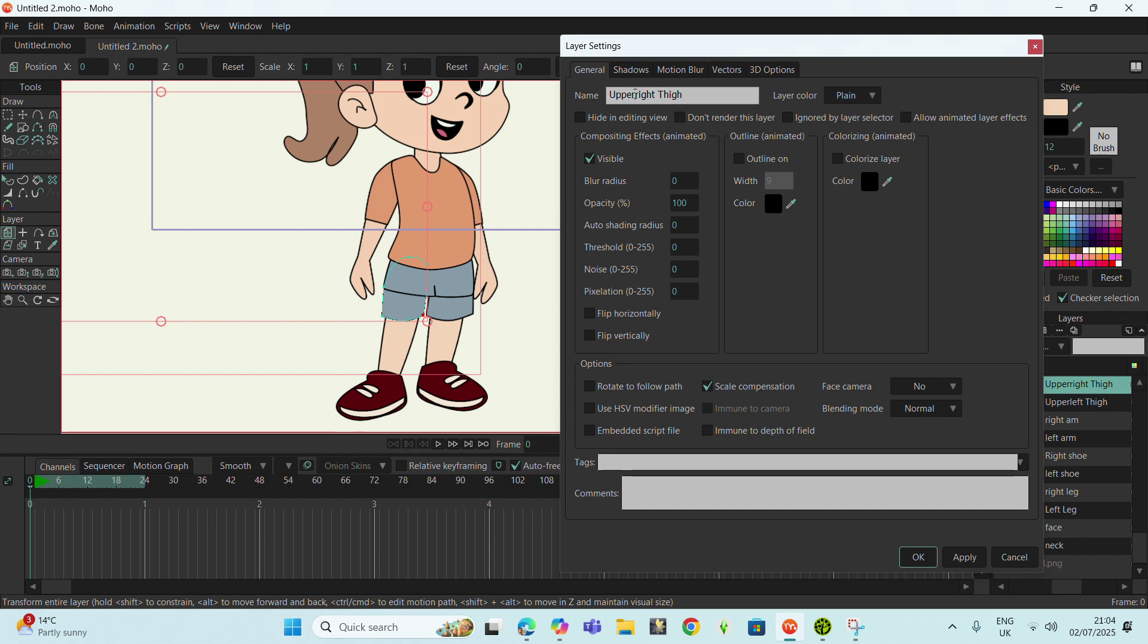
left_click_drag(635, 94, 545, 82)
key("BackSpace")
left_click(962, 558)
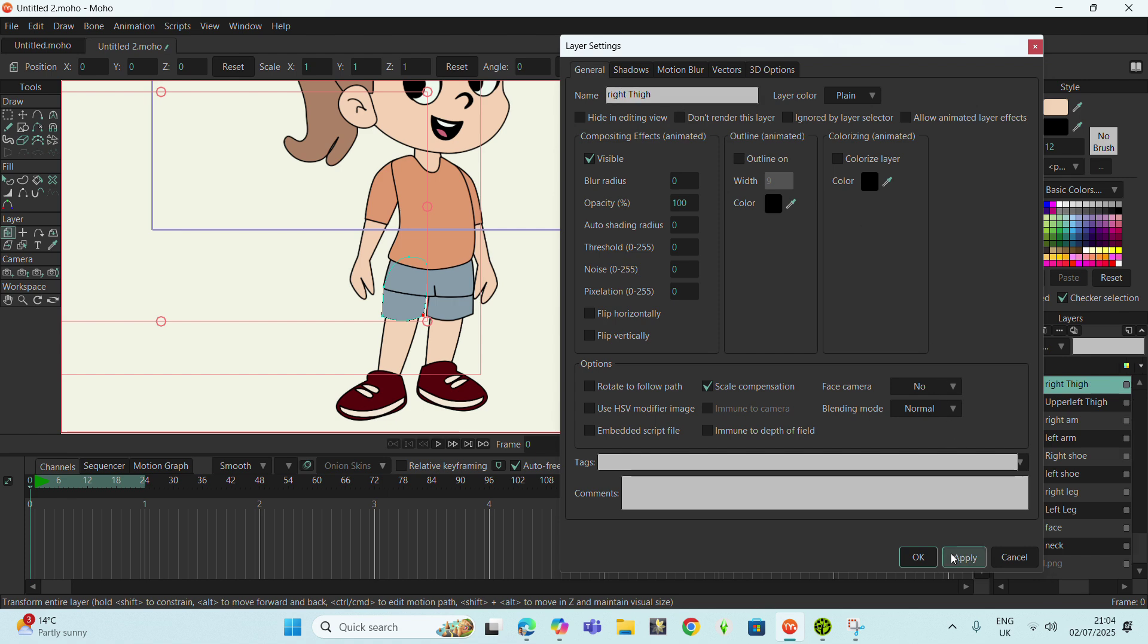
left_click(919, 557)
- Rename the Upperleft Thigh layer to 'left Thigh' and close Layer Settings
double_click(1077, 404)
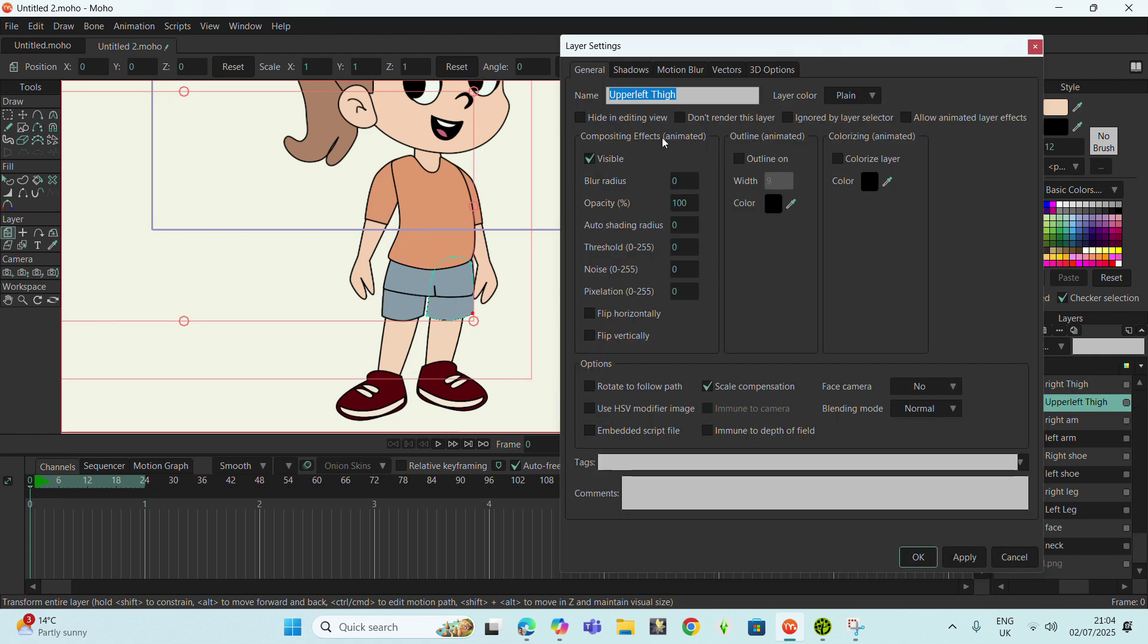
left_click_drag(635, 102, 517, 88)
key("BackSpace")
left_click(978, 560)
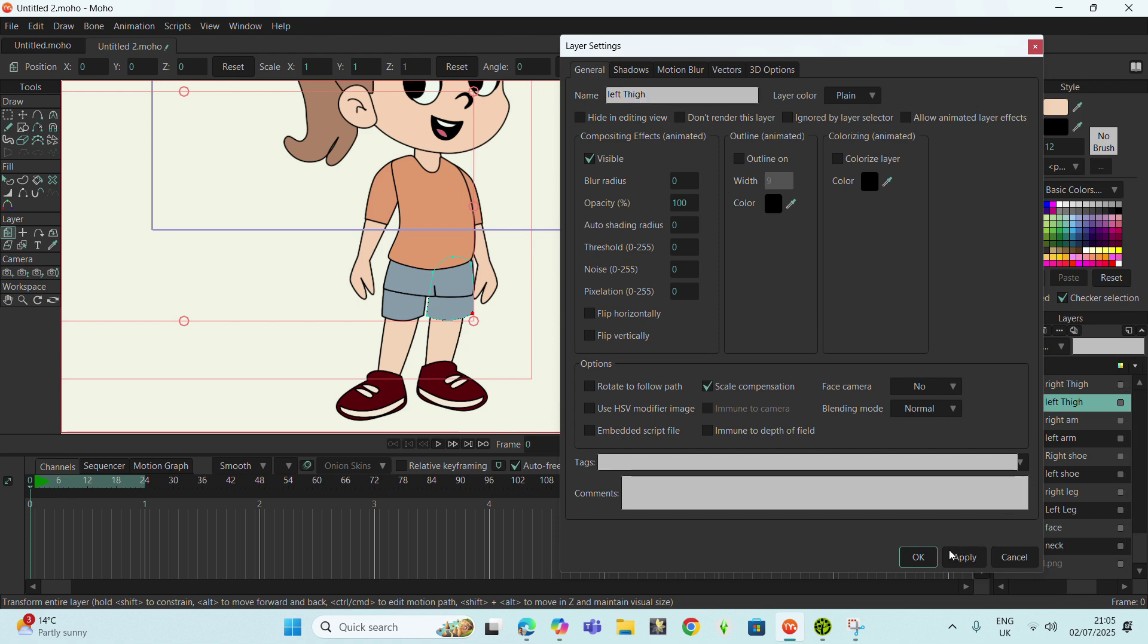
left_click(917, 558)
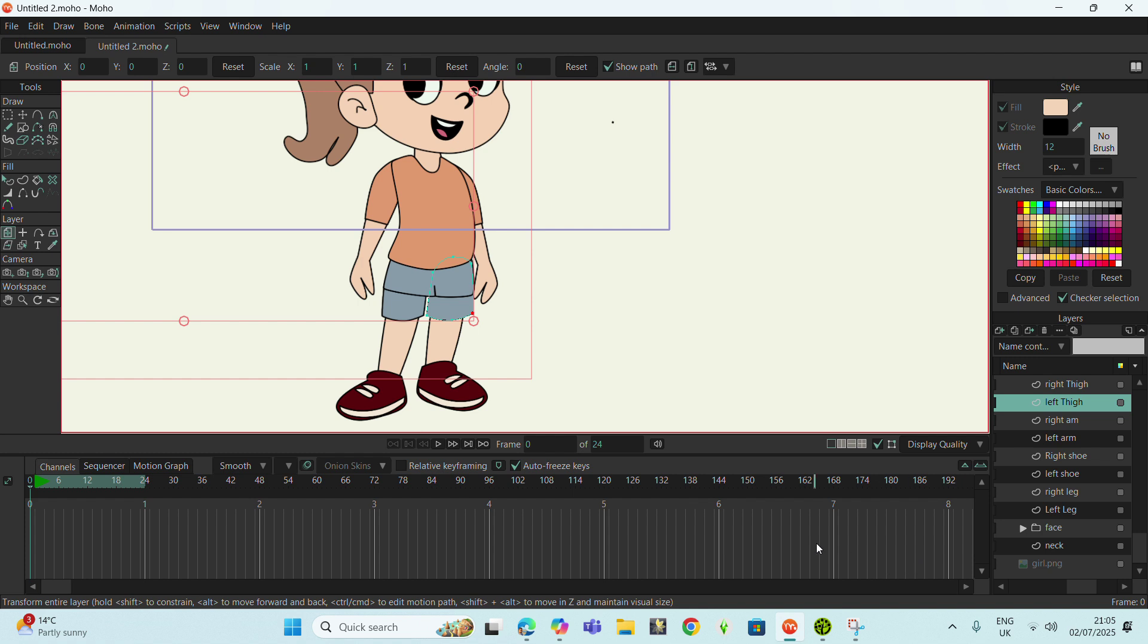
- Select right Thigh and add a Patch layer, 'right Thigh -Patch', targeting it
left_click(1083, 426)
left_click(1078, 407)
left_click(1074, 394)
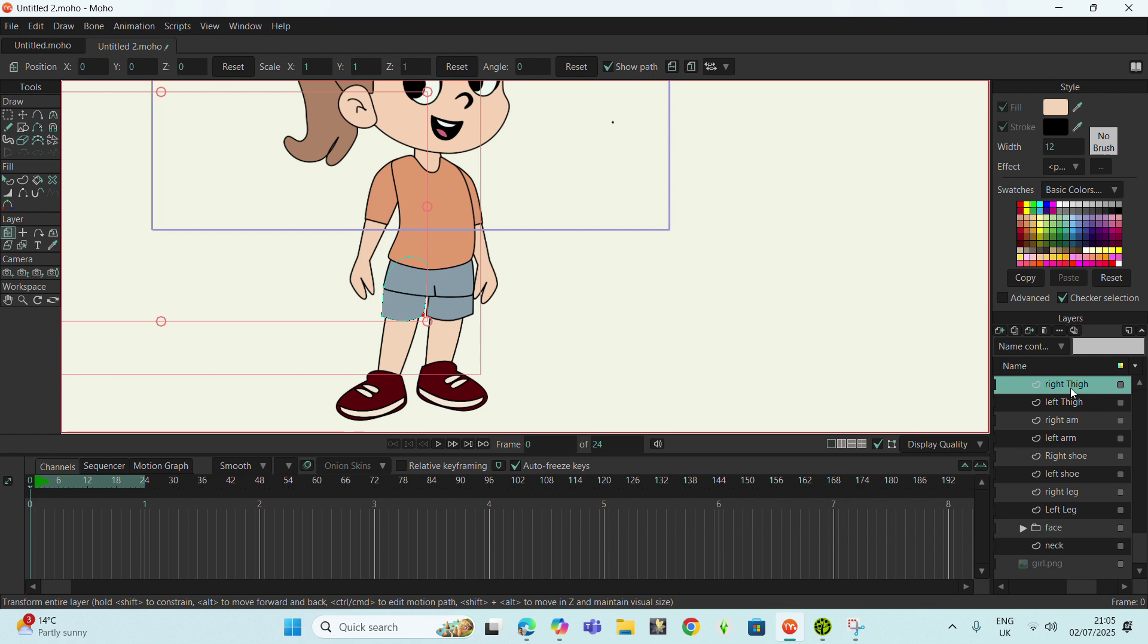
left_click(1002, 333)
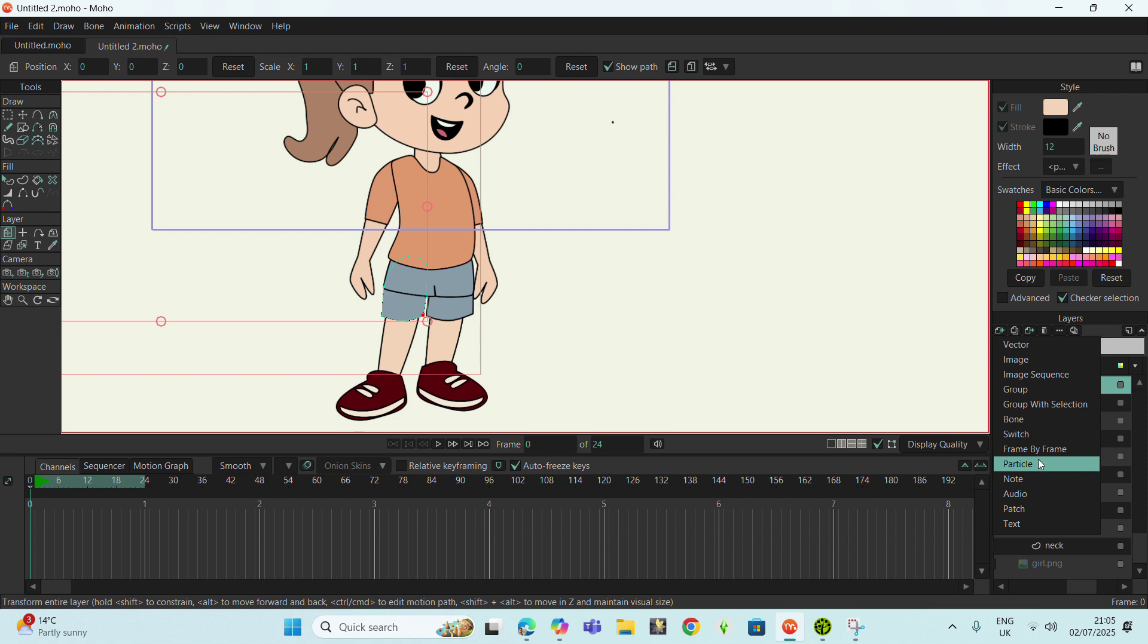
left_click(1040, 511)
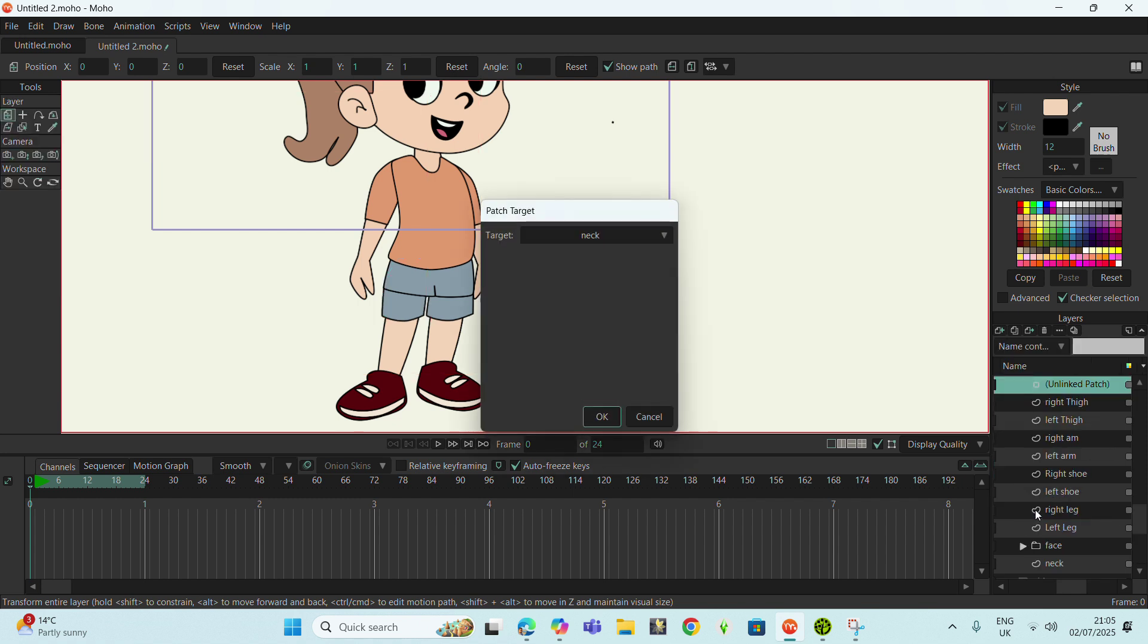
left_click(622, 236)
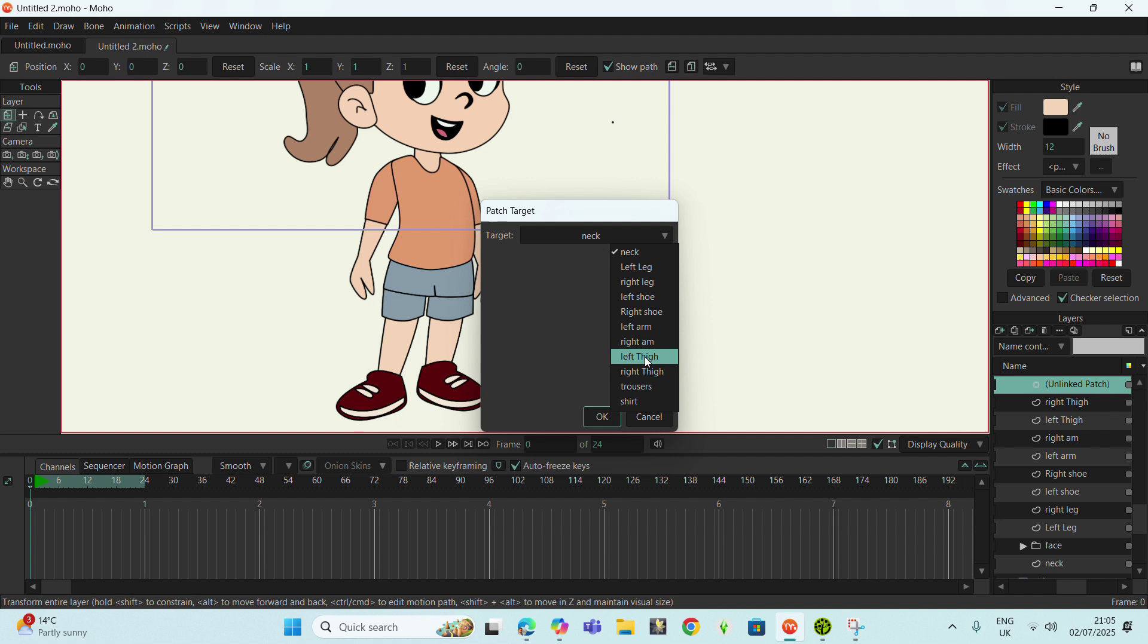
left_click(646, 372)
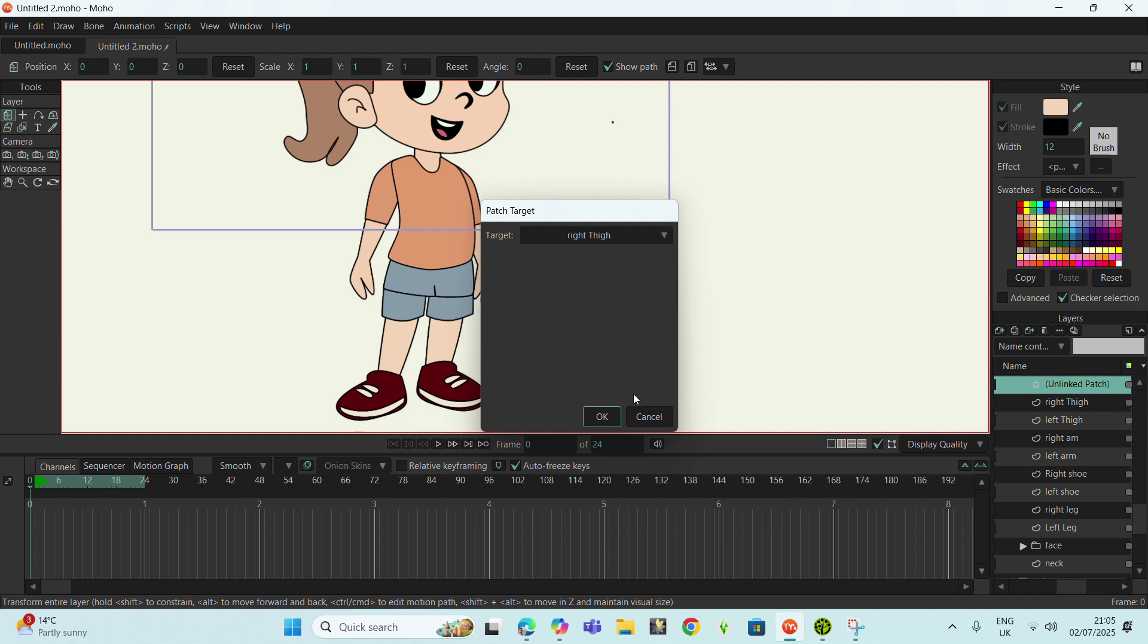
left_click(612, 419)
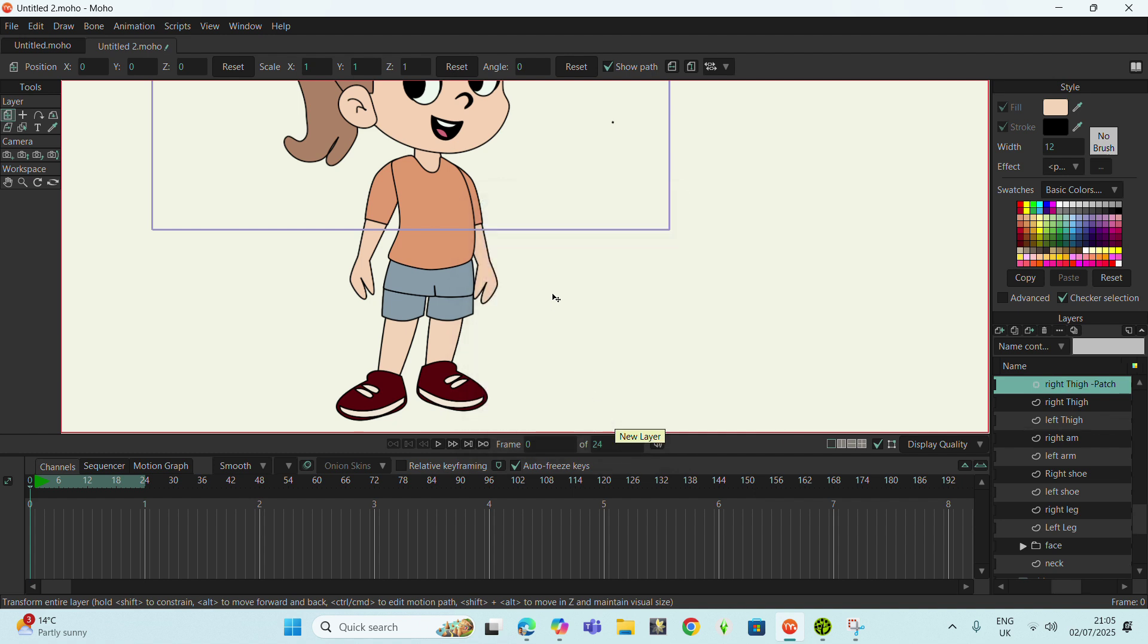
- Move the right thigh patch onto the girl's right hip and rotate it slightly
scroll(565, 288, "down", 2)
scroll(568, 288, "down", 1)
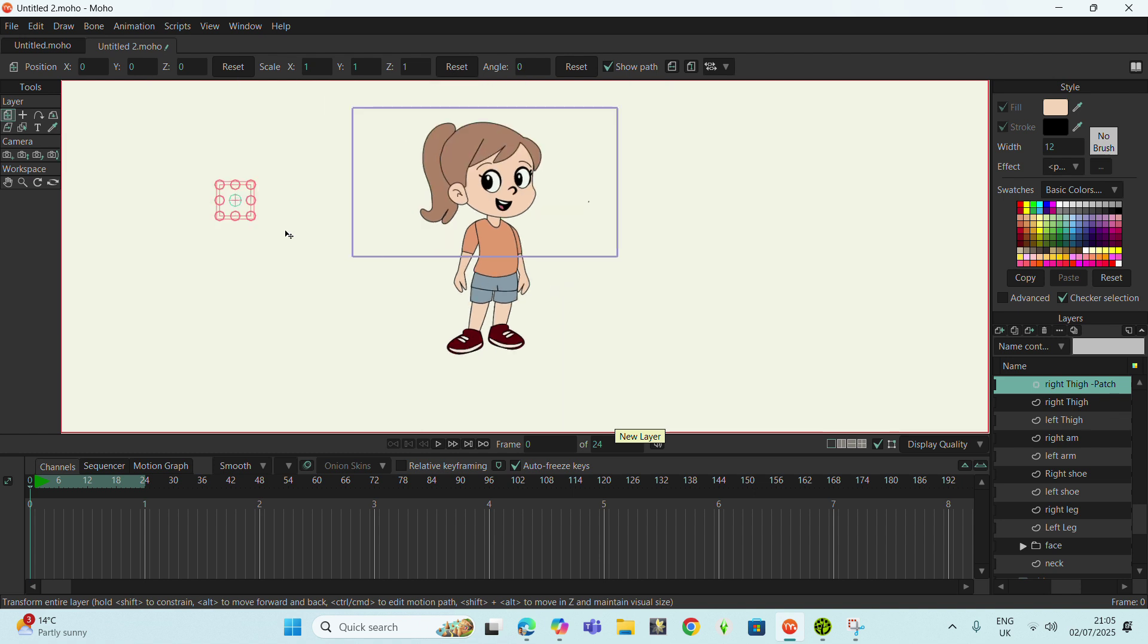
mouse_move(236, 212)
left_mouse_down()
mouse_move(510, 305)
mouse_move(487, 299)
left_mouse_up()
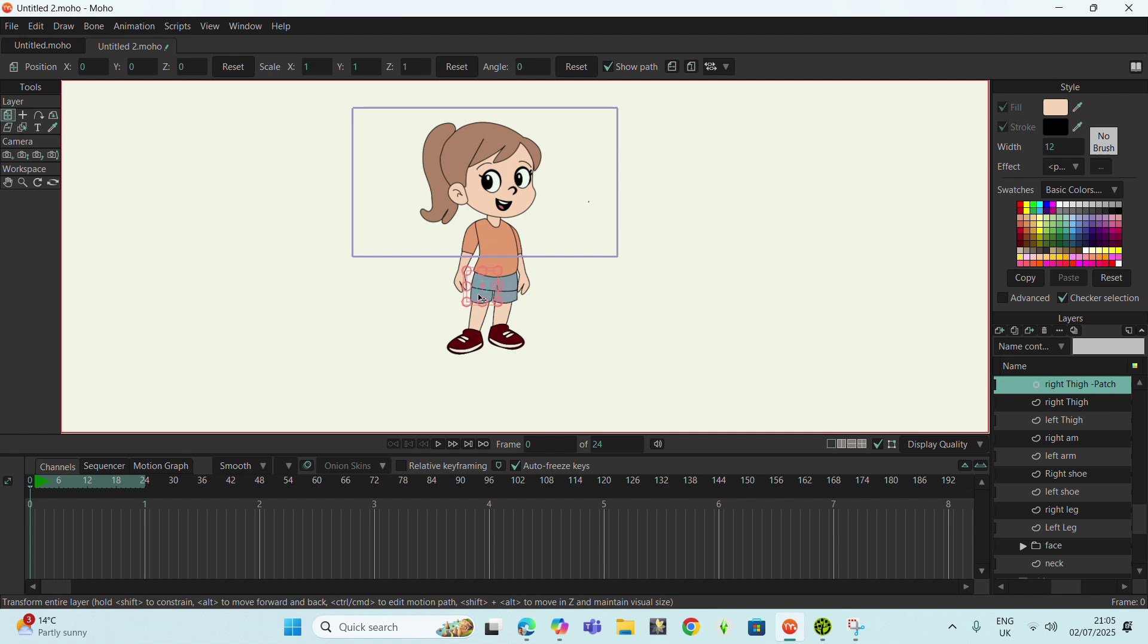
scroll(490, 301, "up", 2)
scroll(505, 320, "up", 3)
scroll(504, 320, "up", 2)
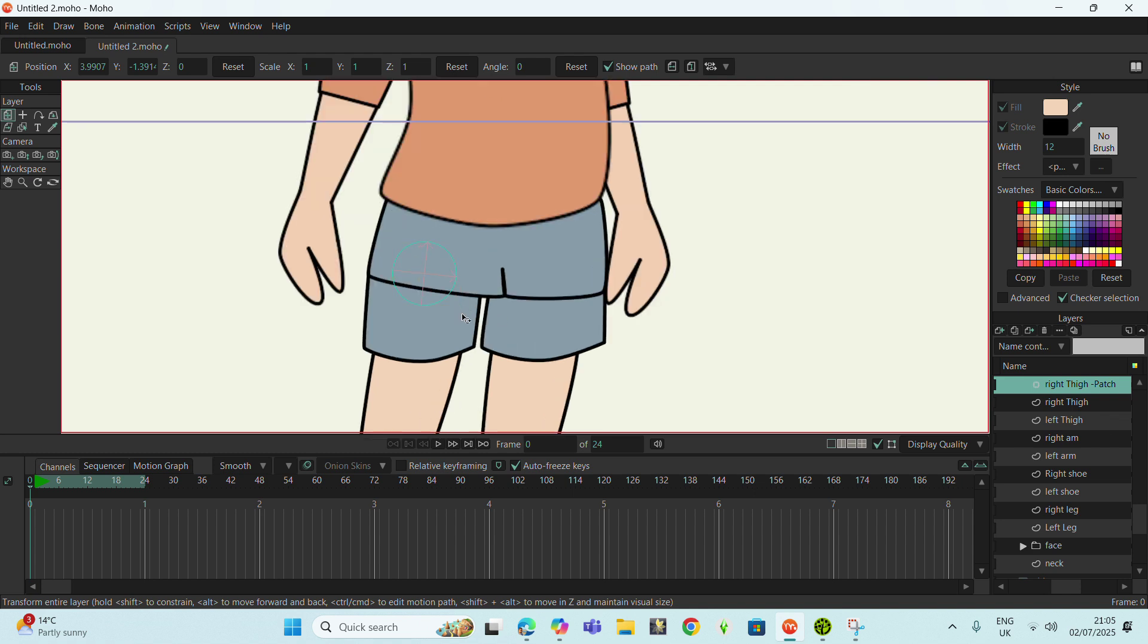
left_click_drag(480, 321, 480, 317)
- Reorder the right Thigh -Patch layer between the shirt and trousers layers
scroll(1070, 396, "up", 2)
scroll(1070, 398, "up", 1)
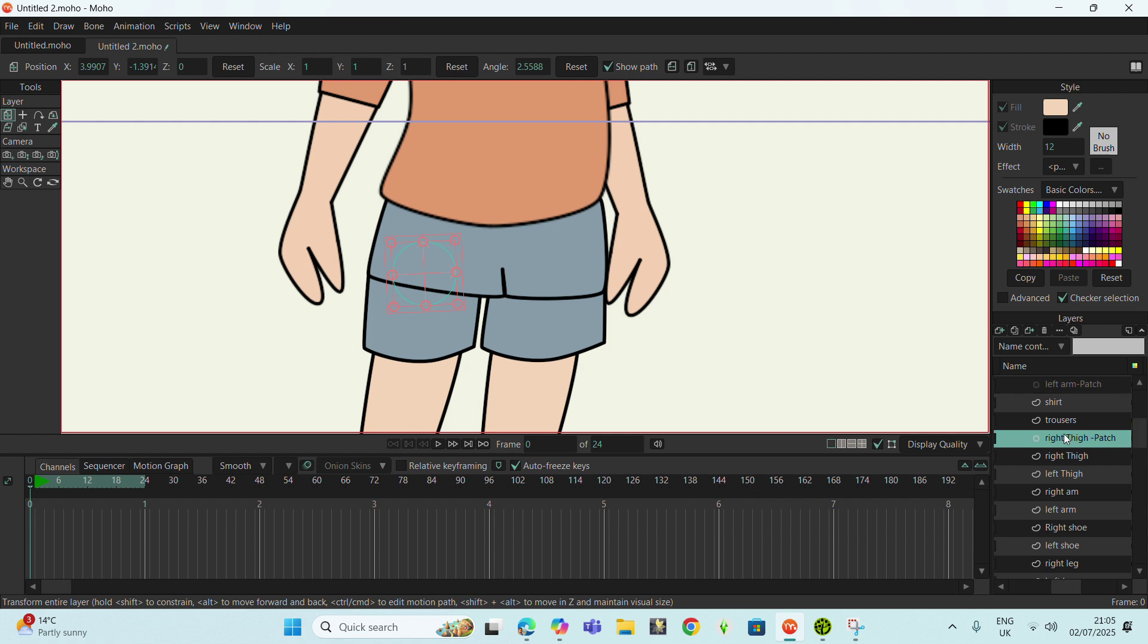
mouse_move(1064, 428)
left_mouse_down()
mouse_move(1066, 403)
mouse_move(1069, 428)
left_mouse_up()
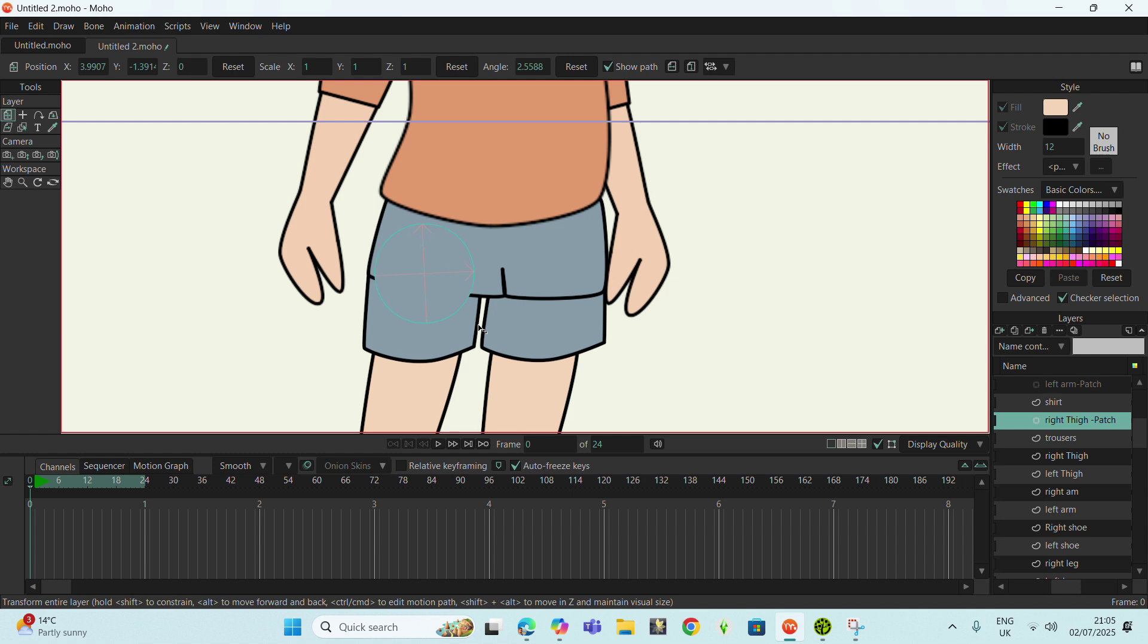
- Enlarge the right thigh patch, narrow it from both sides, and tilt it slightly clockwise
mouse_move(461, 309)
left_mouse_down()
mouse_move(483, 328)
mouse_move(453, 313)
mouse_move(492, 291)
left_mouse_up()
mouse_move(456, 295)
left_mouse_down()
mouse_move(402, 295)
mouse_move(447, 303)
left_mouse_up()
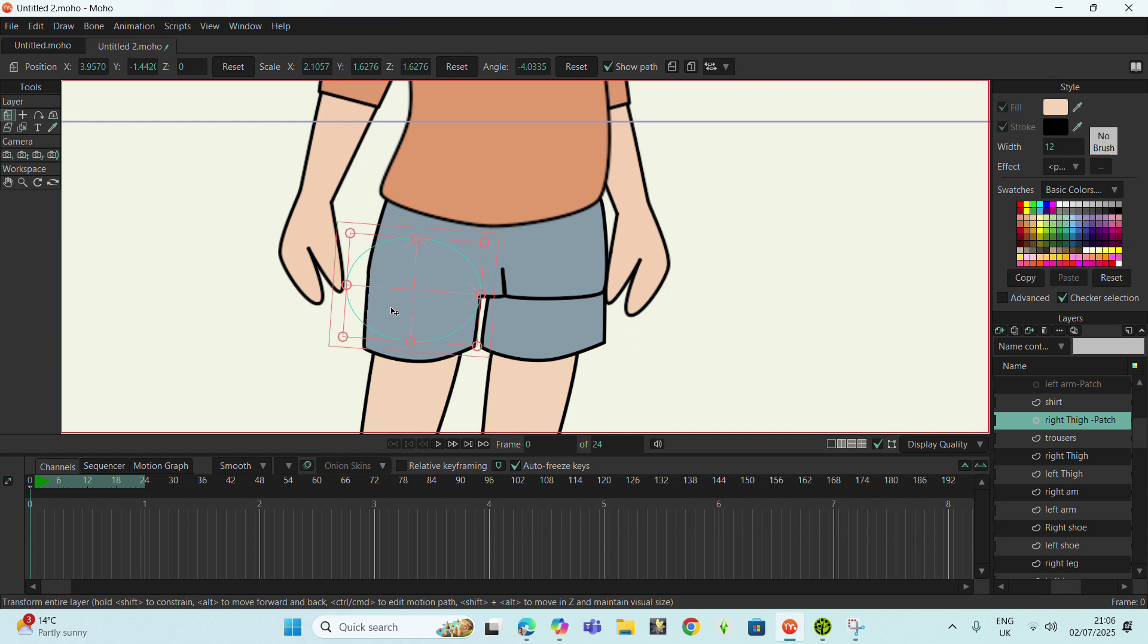
left_click_drag(354, 290, 369, 292)
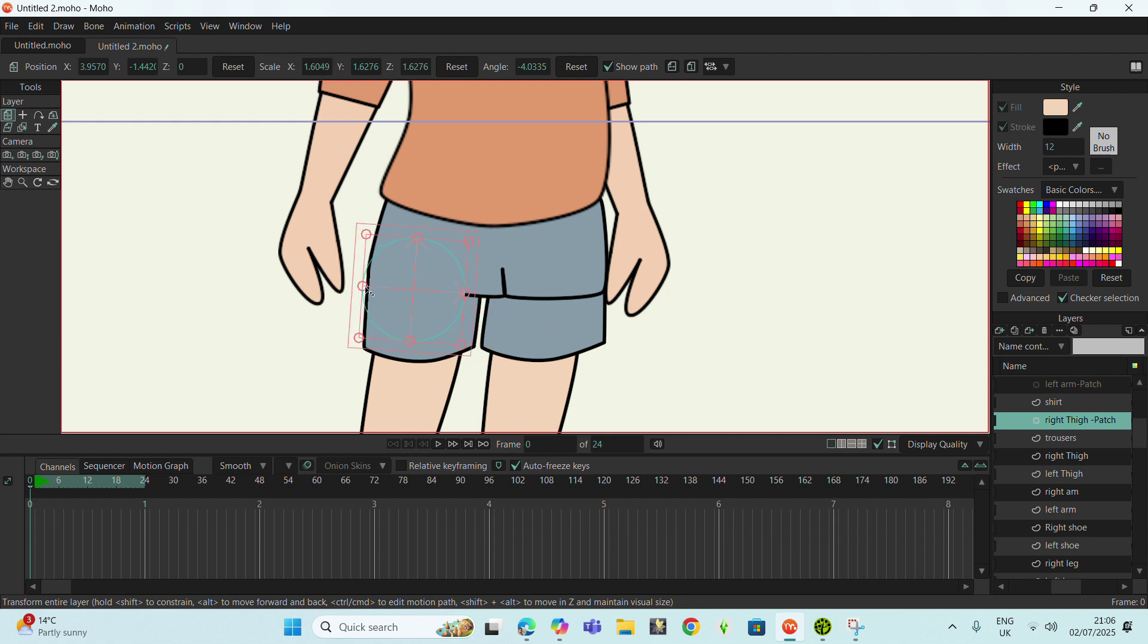
mouse_move(470, 302)
left_mouse_down()
mouse_move(460, 302)
mouse_move(485, 301)
mouse_move(457, 307)
left_mouse_up()
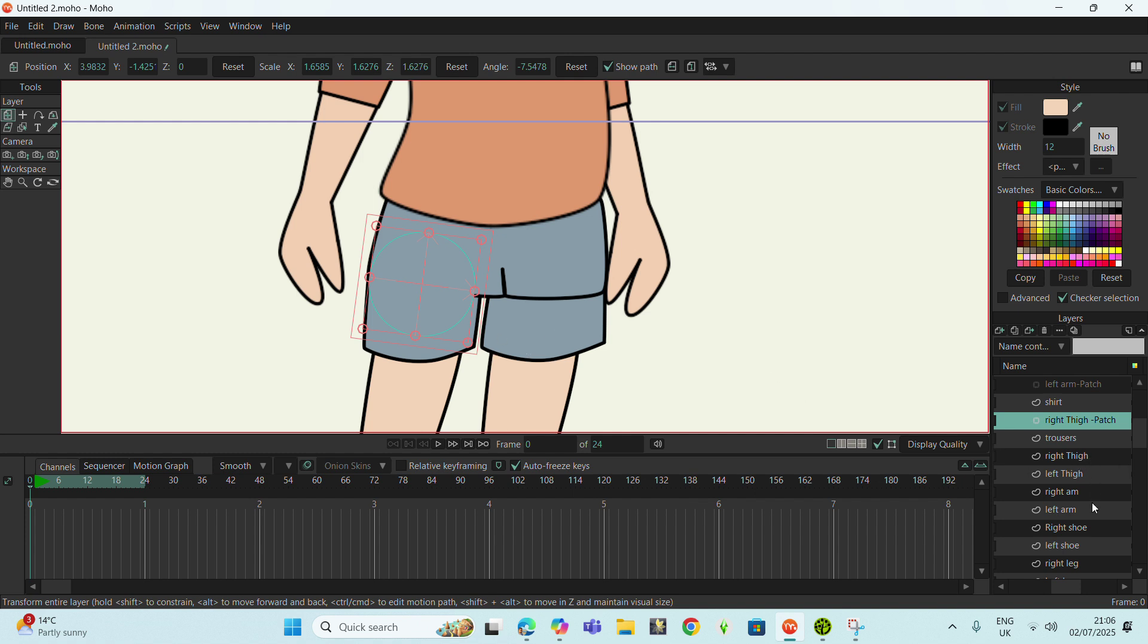
- Select left Thigh and filter the Layers panel by 'thi' to show only thigh layers
scroll(1080, 548, "down", 2)
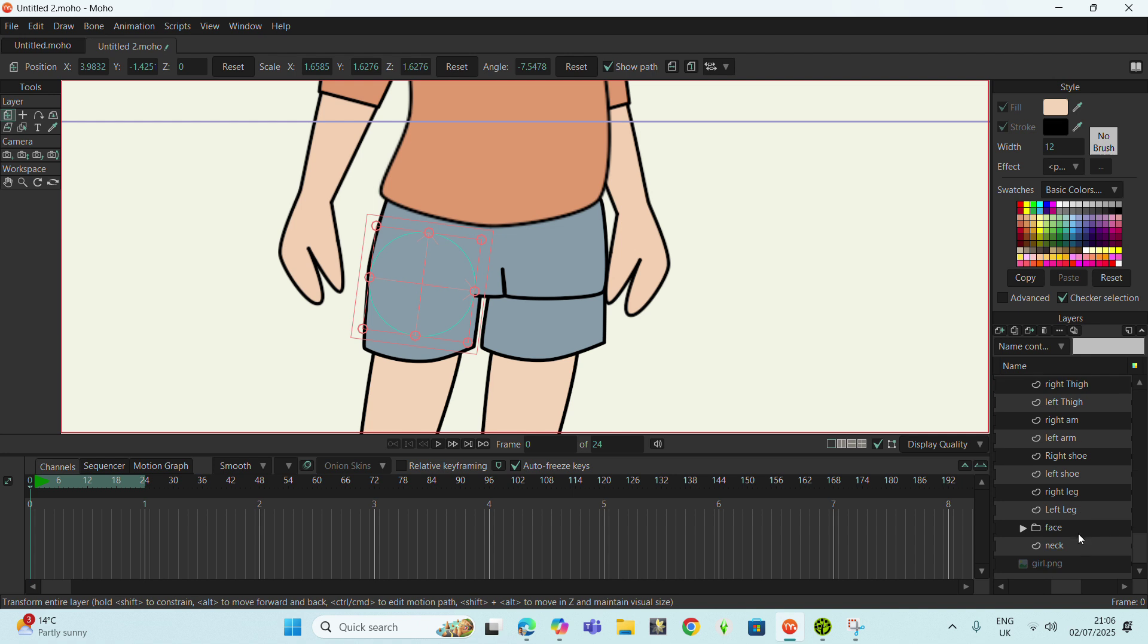
scroll(1075, 520, "up", 1)
scroll(1068, 460, "up", 1)
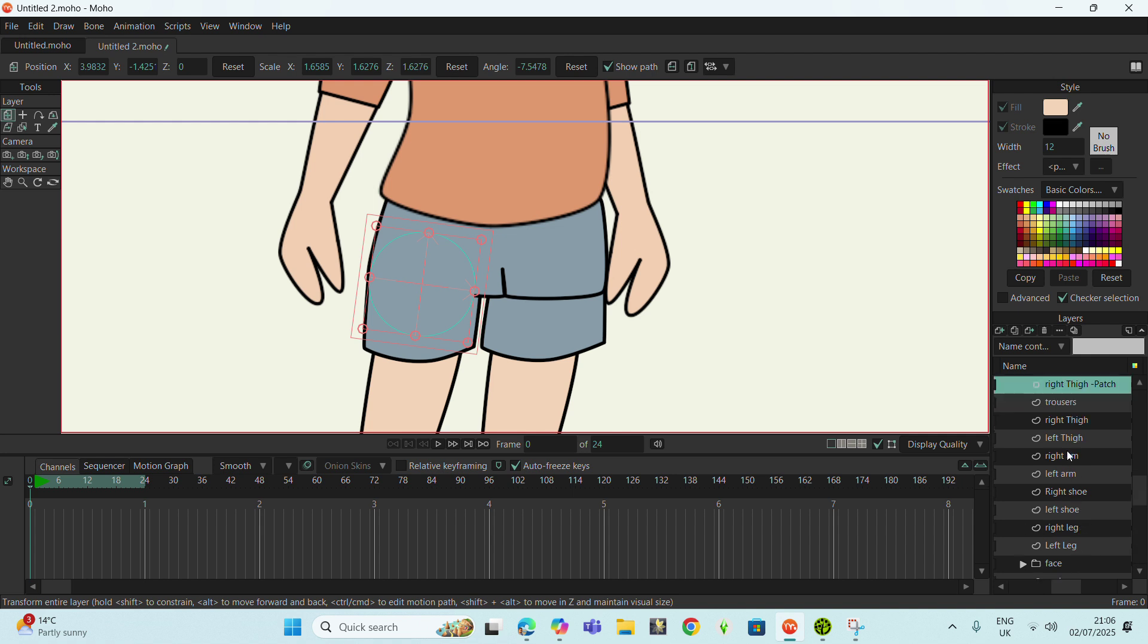
left_click(1076, 442)
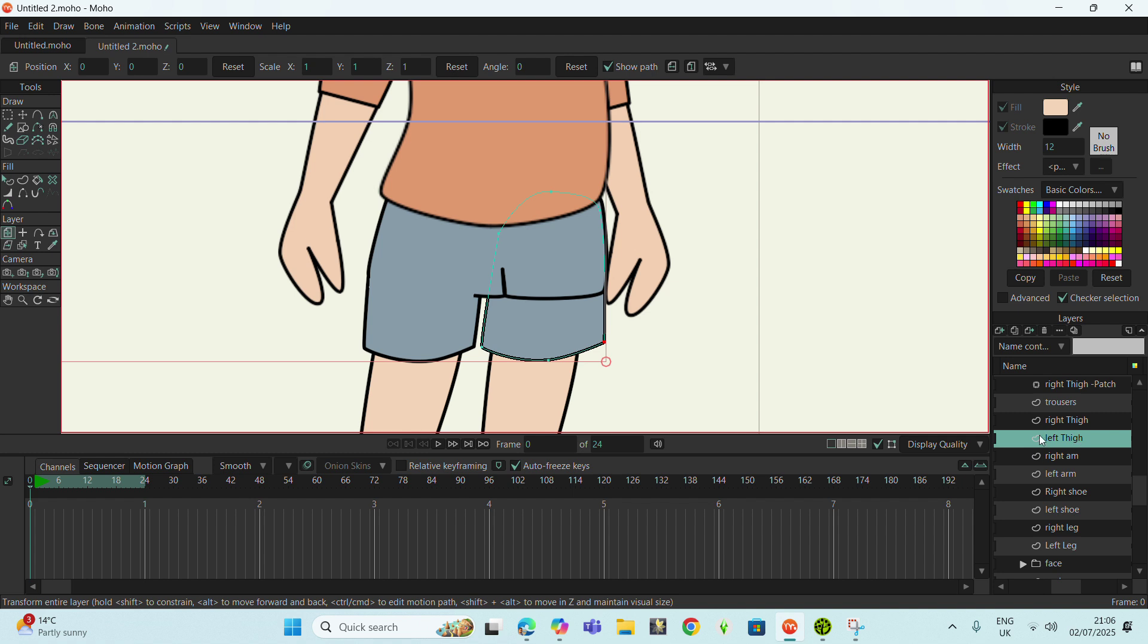
scroll(1080, 445, "up", 2)
scroll(1080, 454, "down", 2)
scroll(1082, 461, "down", 1)
scroll(1082, 460, "up", 3)
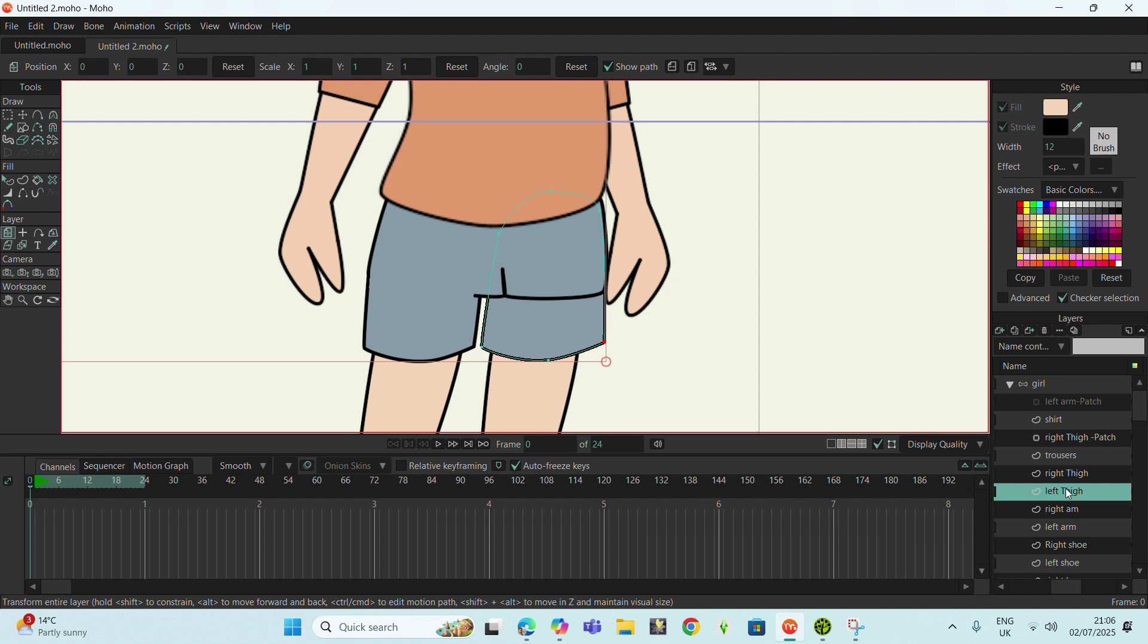
left_click(1097, 346)
type("hi")
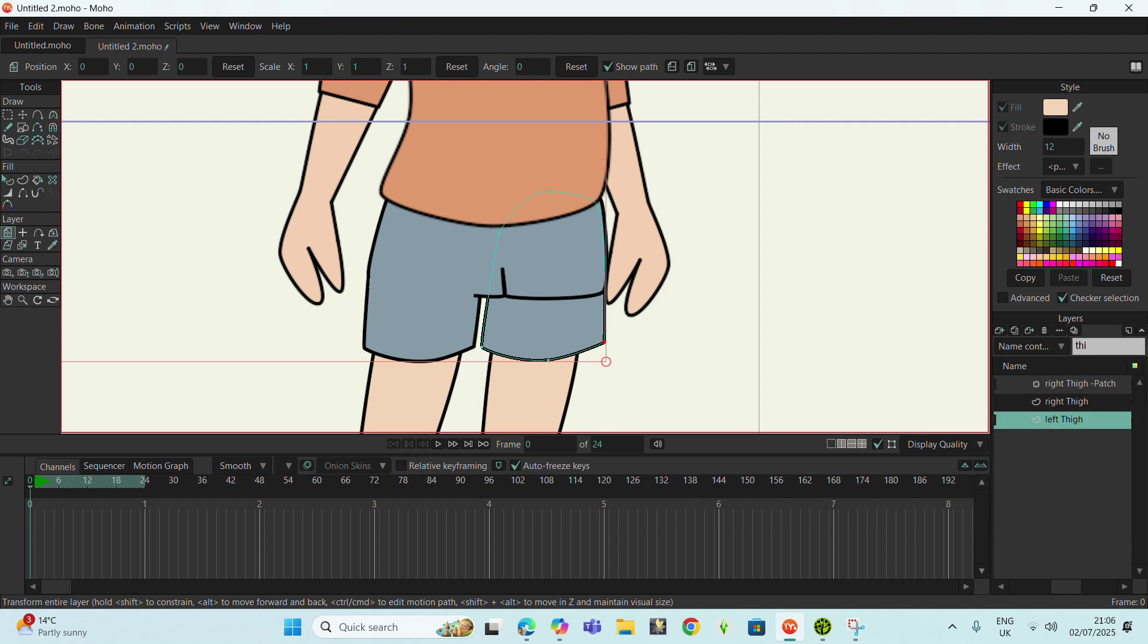
double_click(1088, 422)
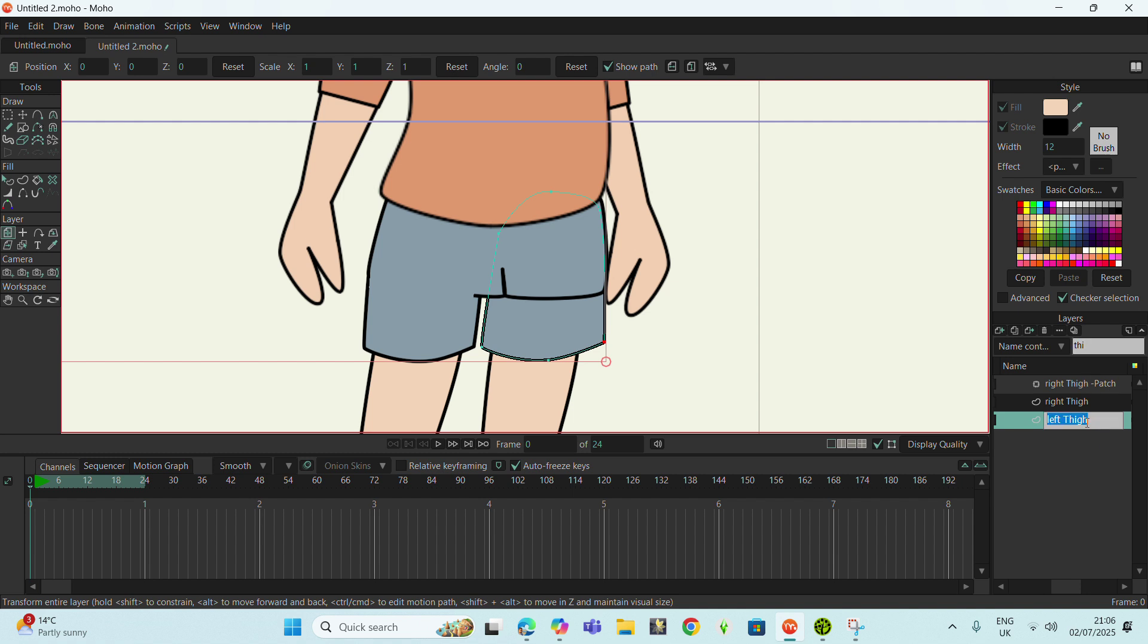
left_click(1061, 440)
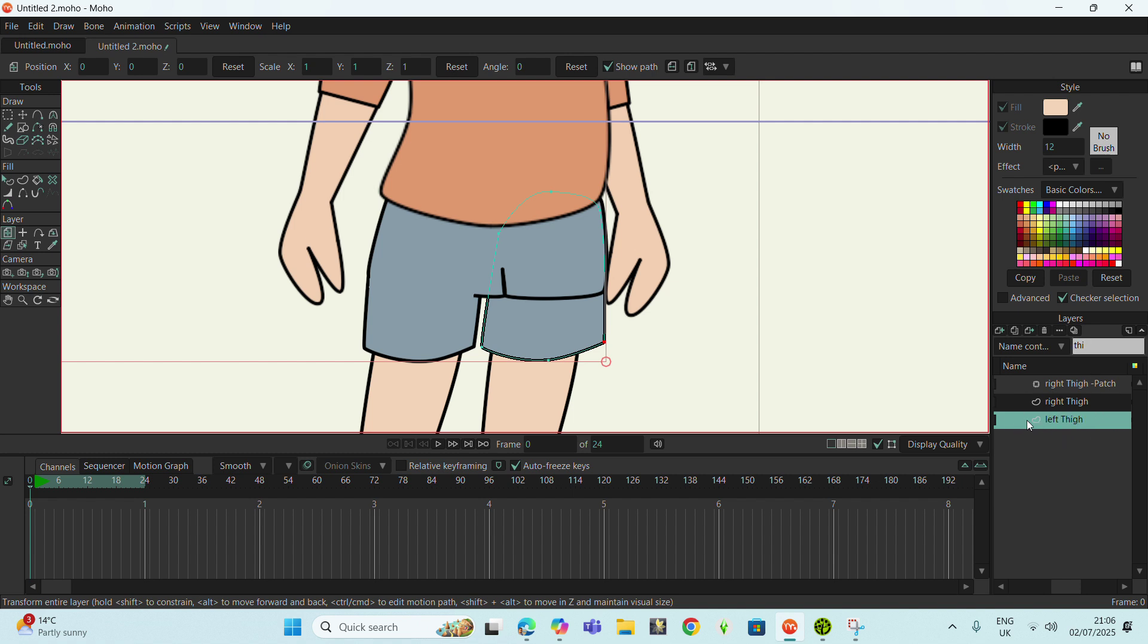
- Add a Patch layer targeting left Thigh, creating 'left Thigh-Patch'
left_click(1001, 334)
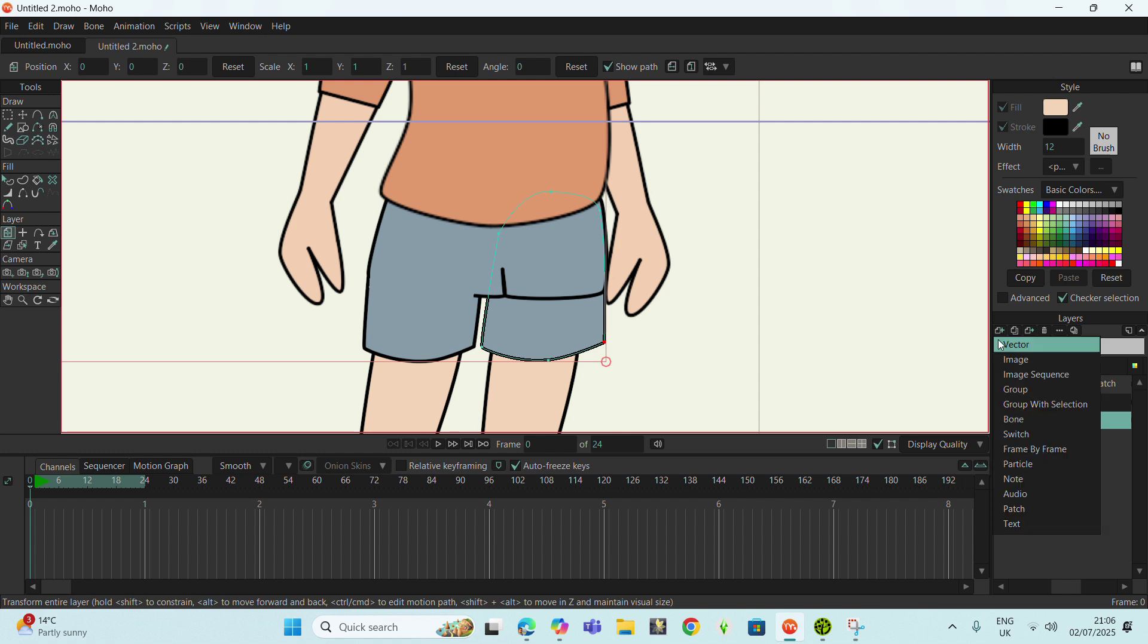
left_click(1022, 515)
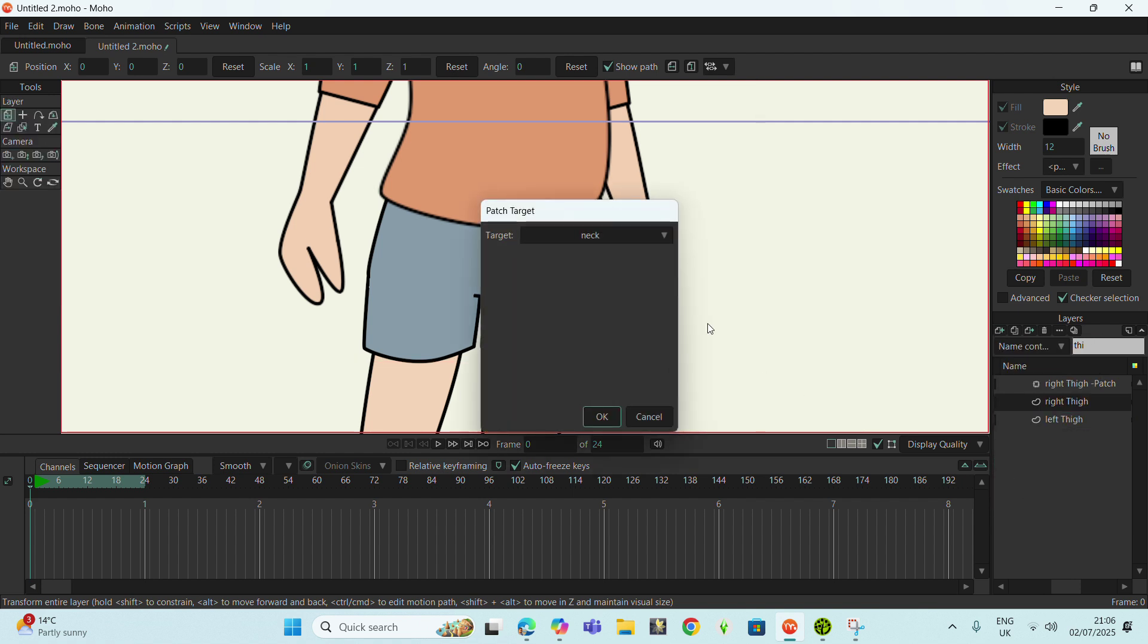
left_click(602, 234)
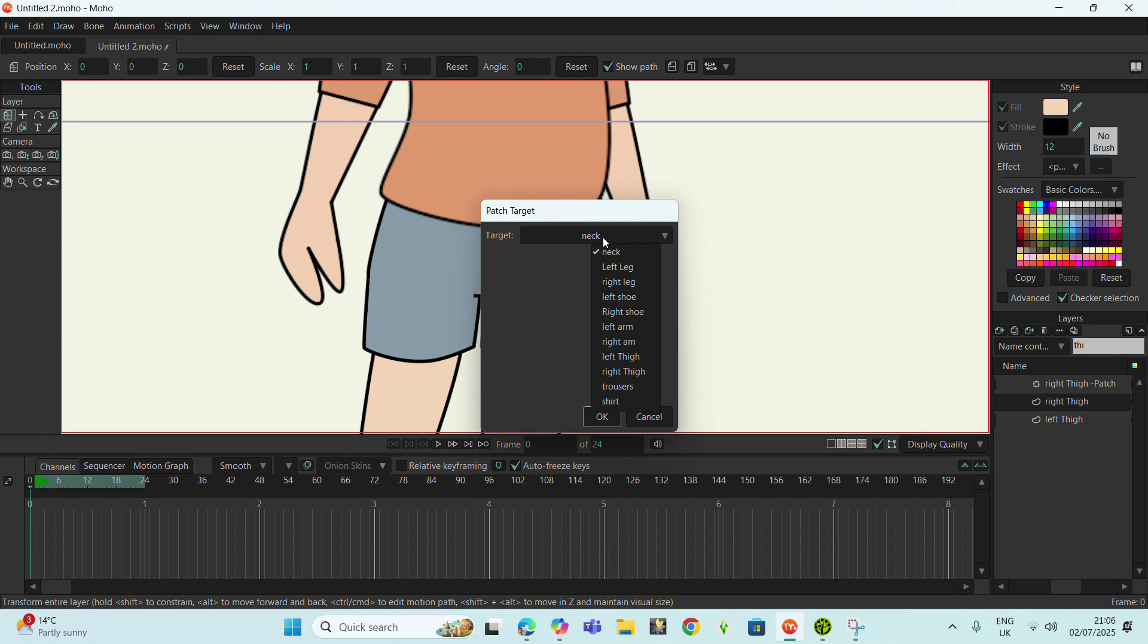
left_click(636, 357)
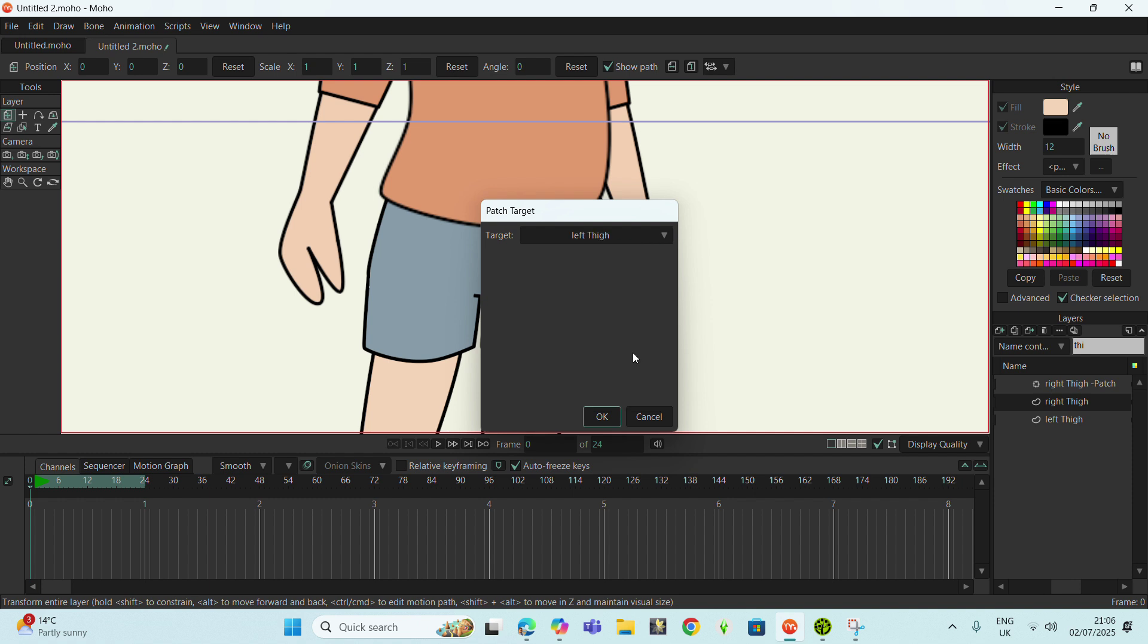
left_click(598, 418)
scroll(342, 280, "down", 5)
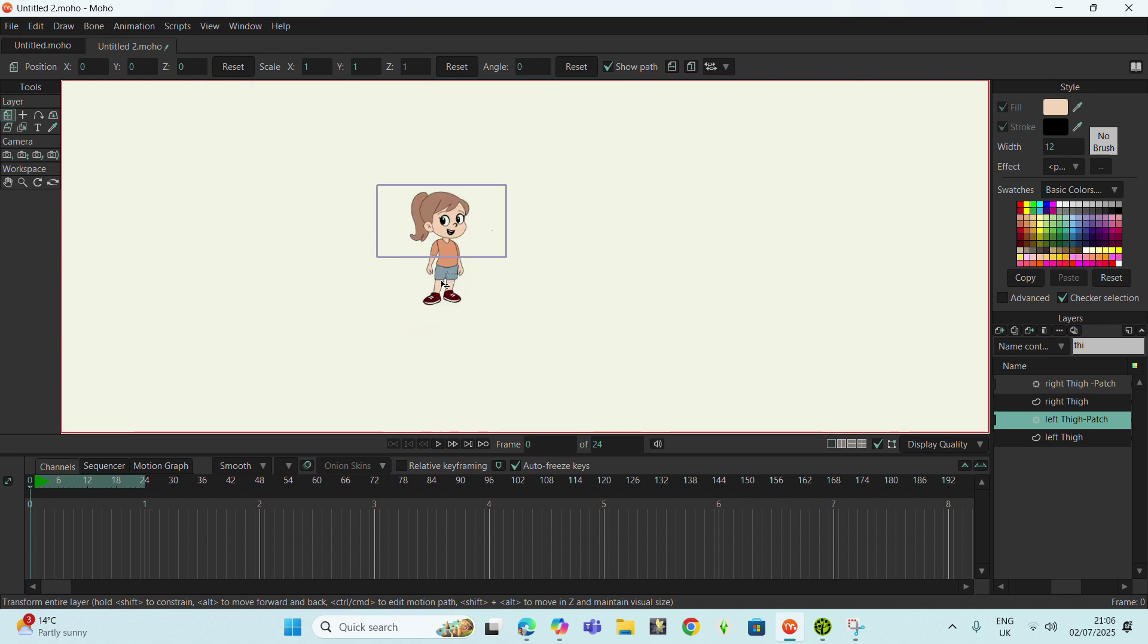
- Enlarge the left thigh patch circle and compare it against both thigh outlines
scroll(445, 286, "up", 10)
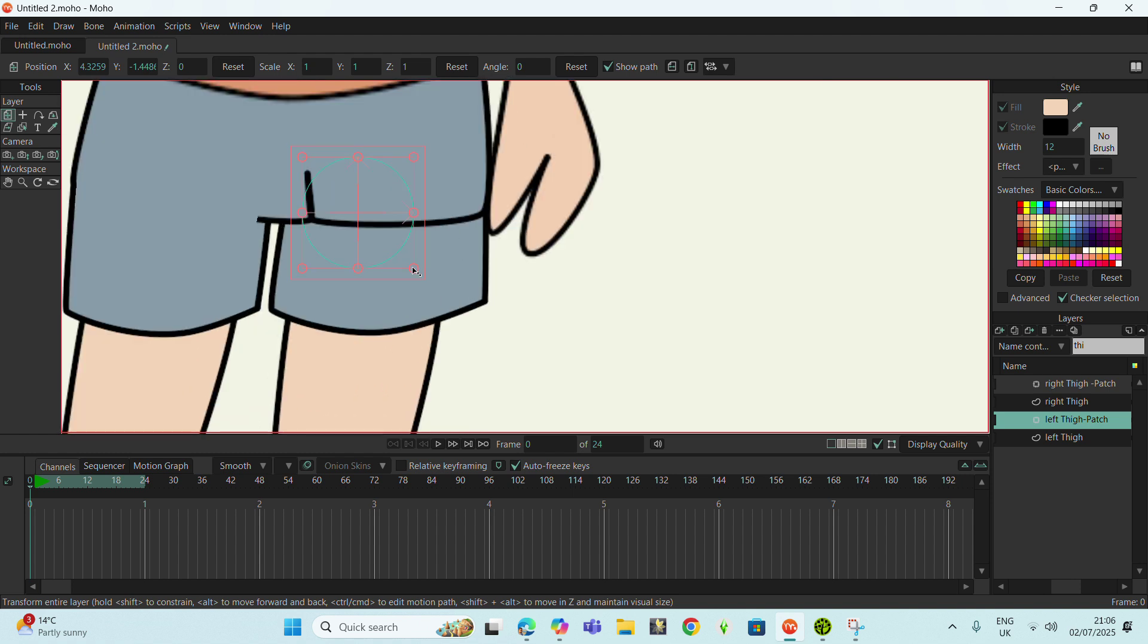
mouse_move(417, 272)
left_mouse_down()
mouse_move(430, 281)
mouse_move(416, 256)
left_mouse_up()
left_click(1073, 402)
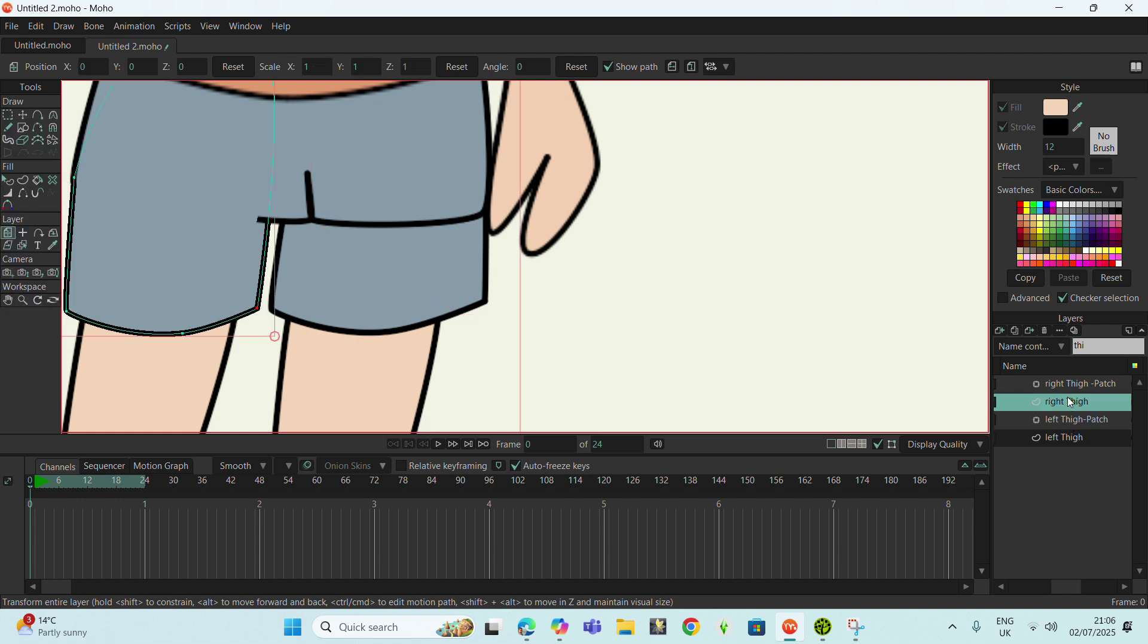
left_click(1076, 431)
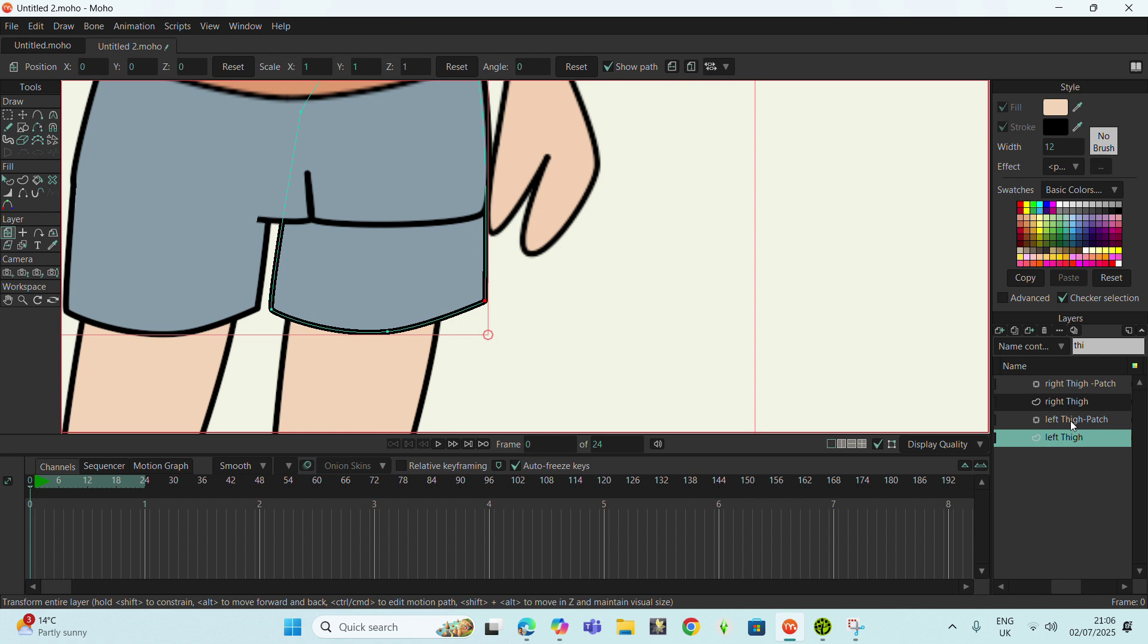
left_click(1069, 420)
left_click(1074, 403)
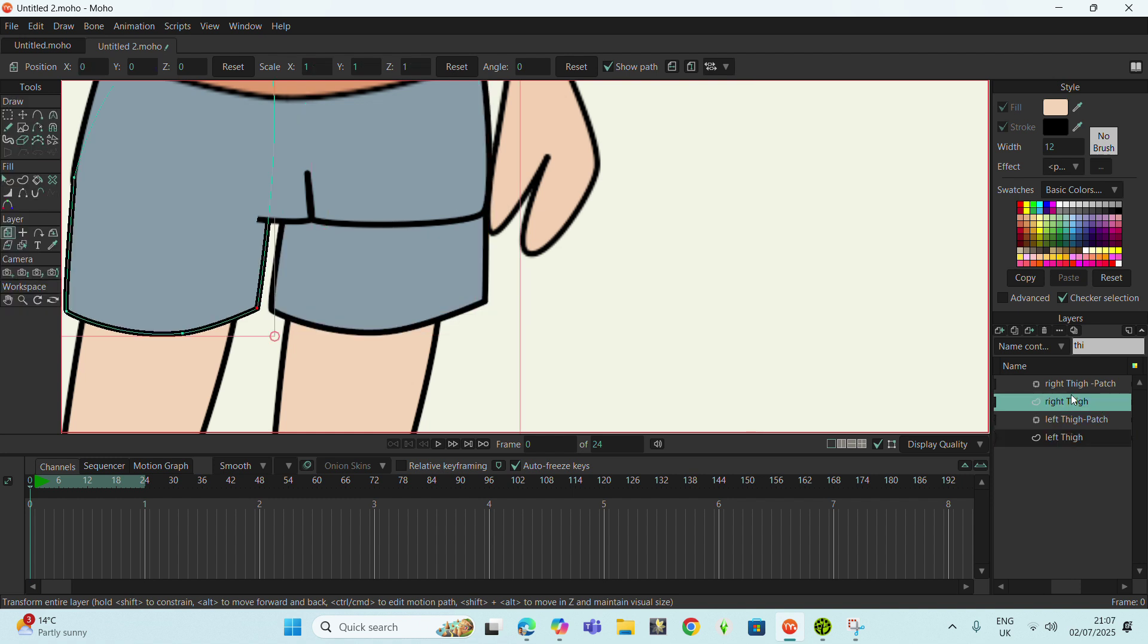
left_click(1064, 385)
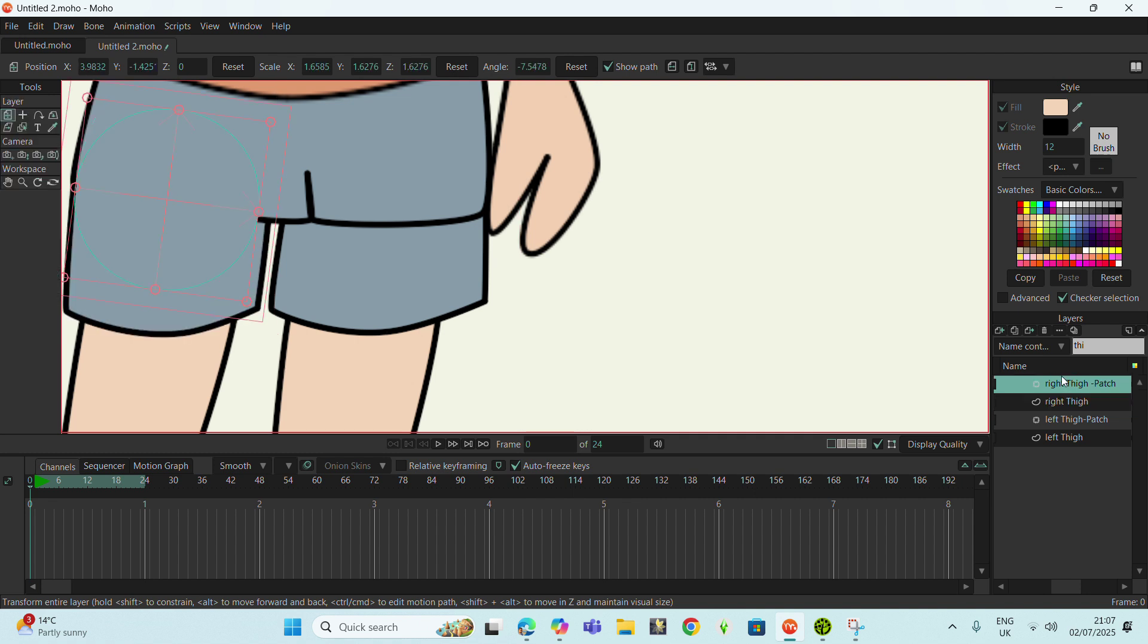
- Clear the layer filter and stack left Thigh-Patch just above trousers
left_click(1098, 347)
key("BackSpace")
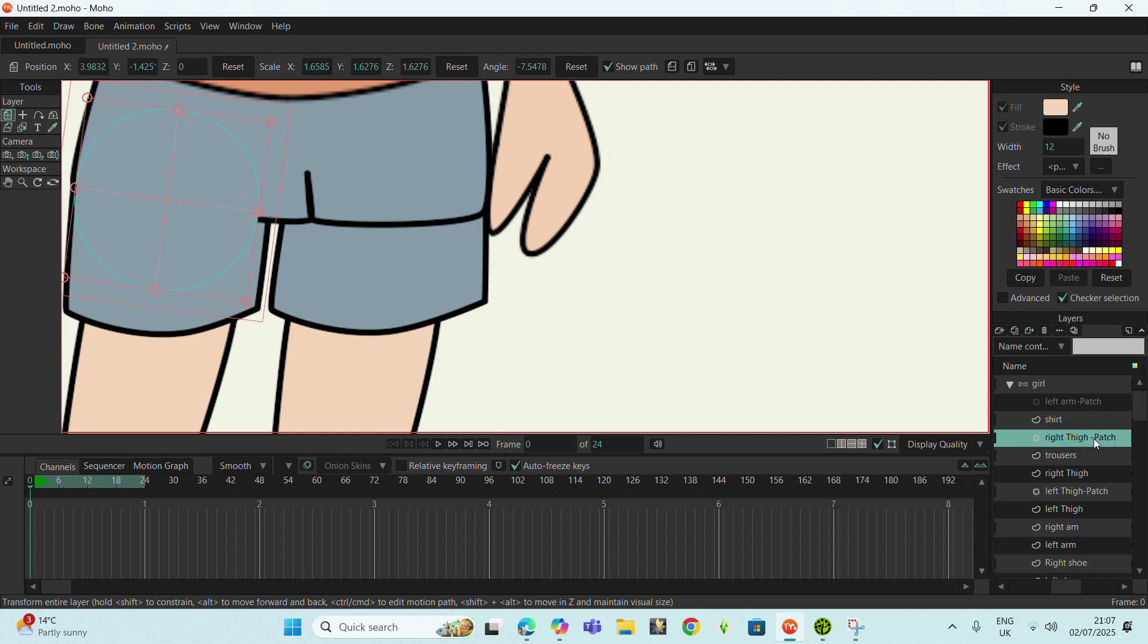
left_click(1074, 499)
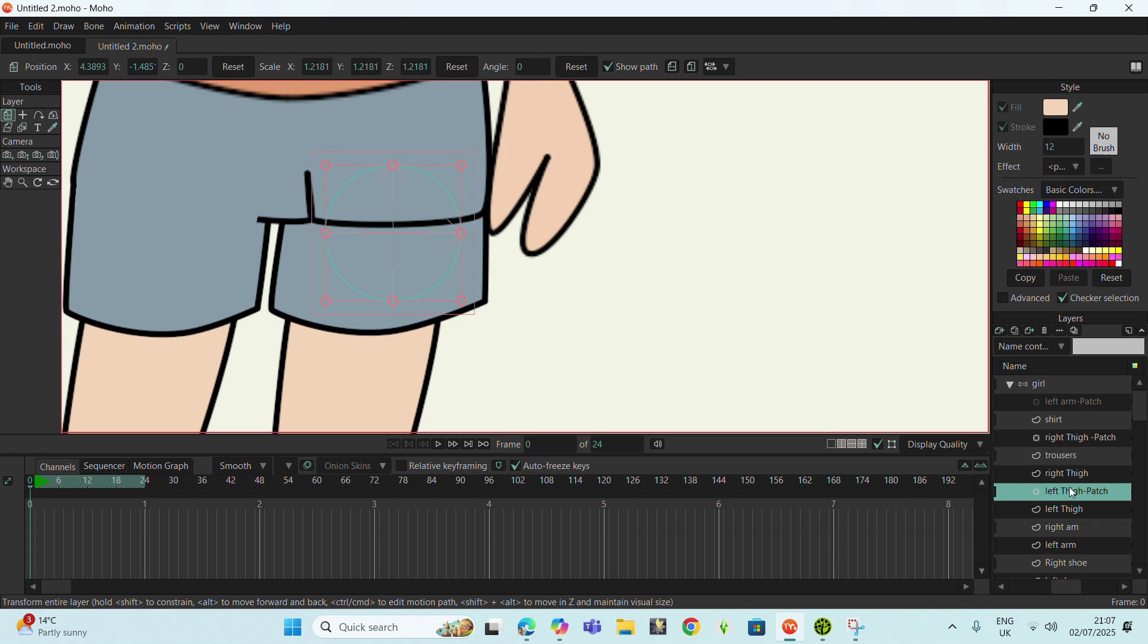
left_click_drag(1074, 494, 1070, 449)
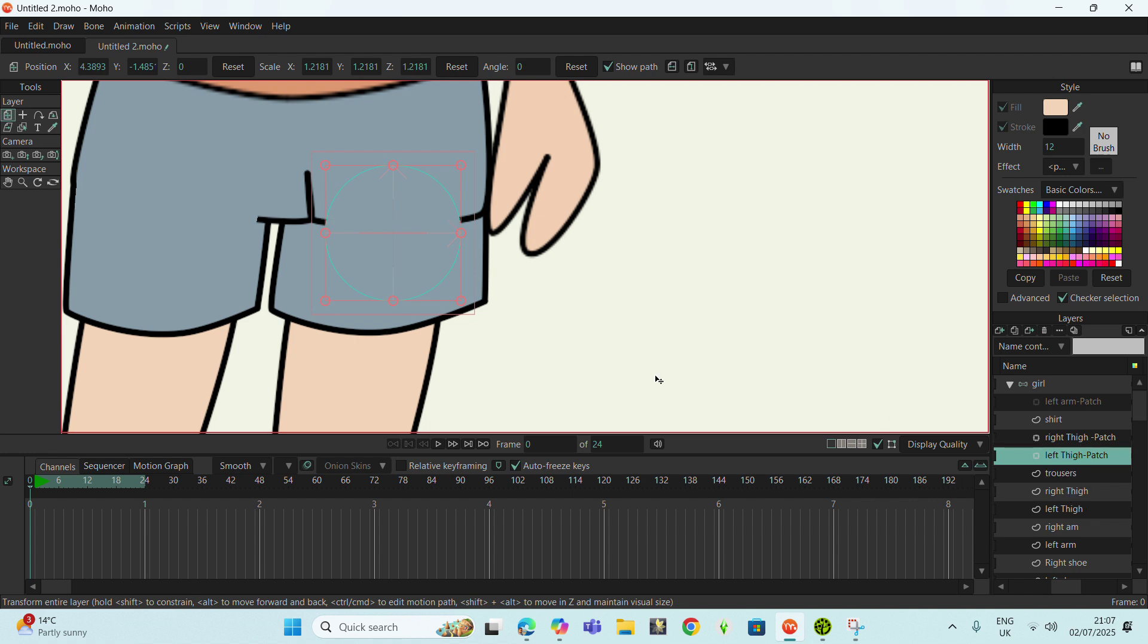
- Widen the left thigh patch to about 1.54 Scale X over the seam
left_click_drag(328, 235, 321, 235)
left_click_drag(472, 239, 489, 235)
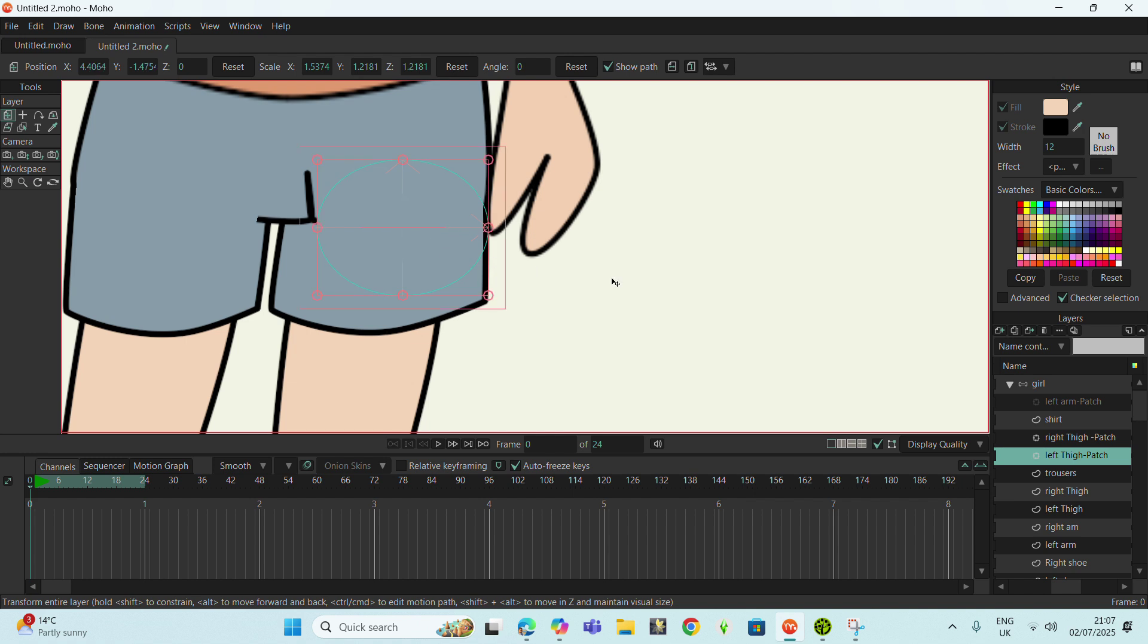
scroll(257, 272, "down", 3)
scroll(257, 271, "down", 2)
scroll(302, 291, "down", 2)
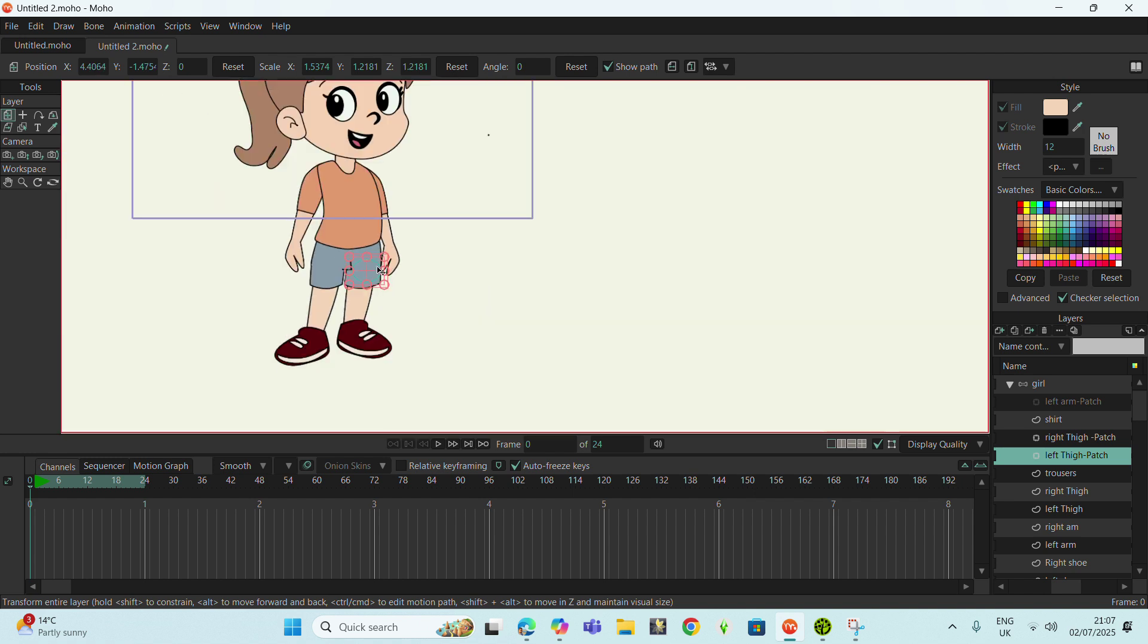
left_click(1072, 476)
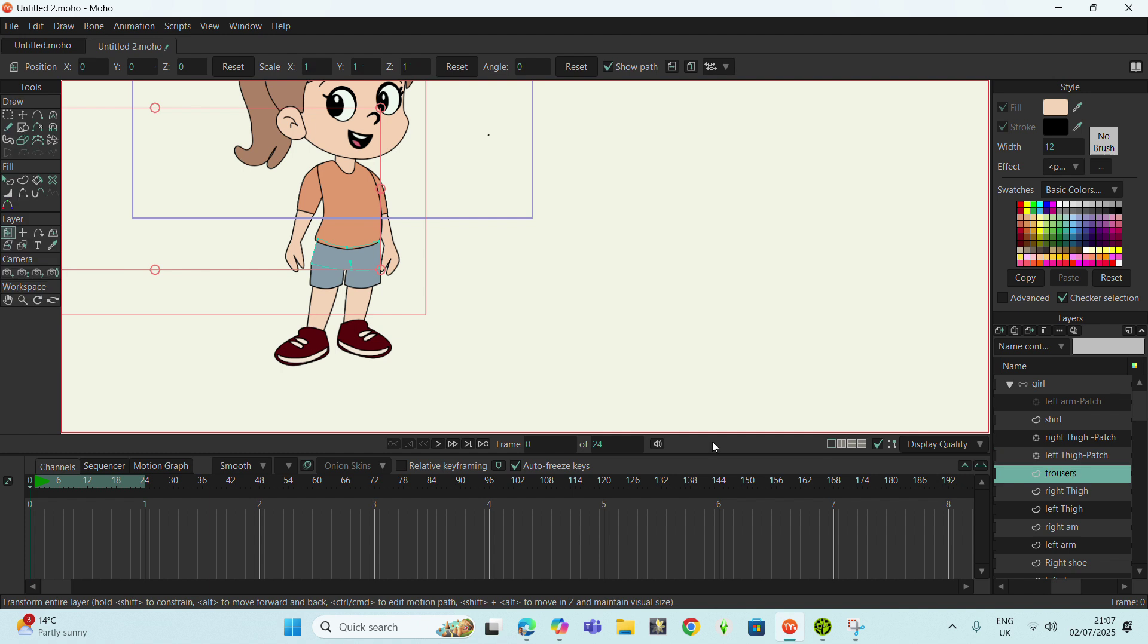
left_click(1046, 387)
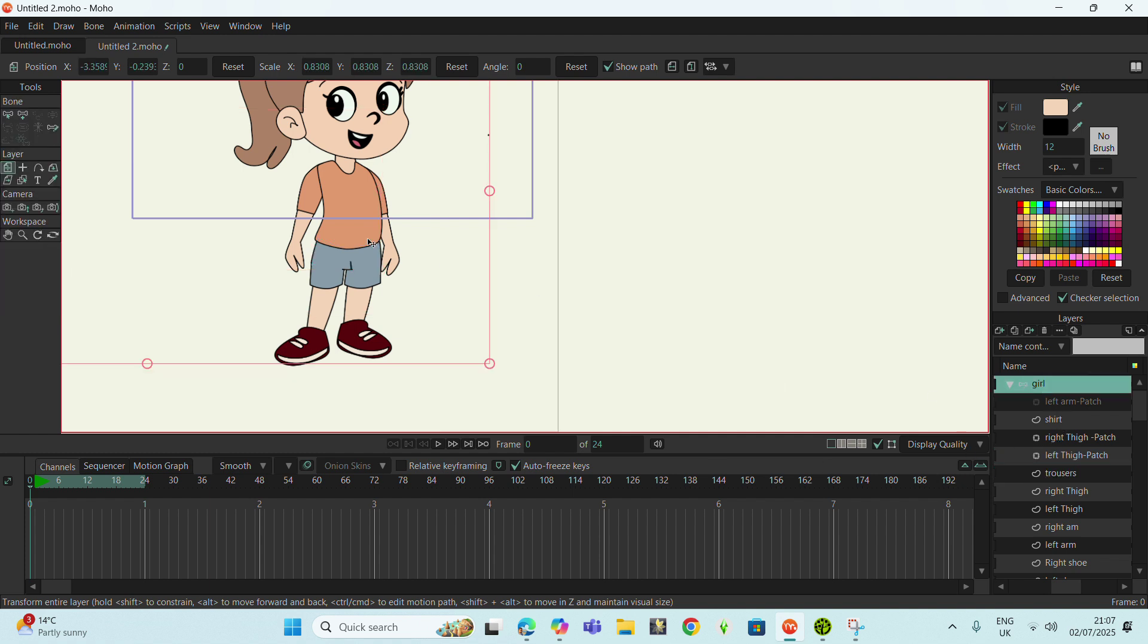
scroll(371, 243, "down", 1)
scroll(326, 185, "up", 1)
scroll(365, 241, "up", 1)
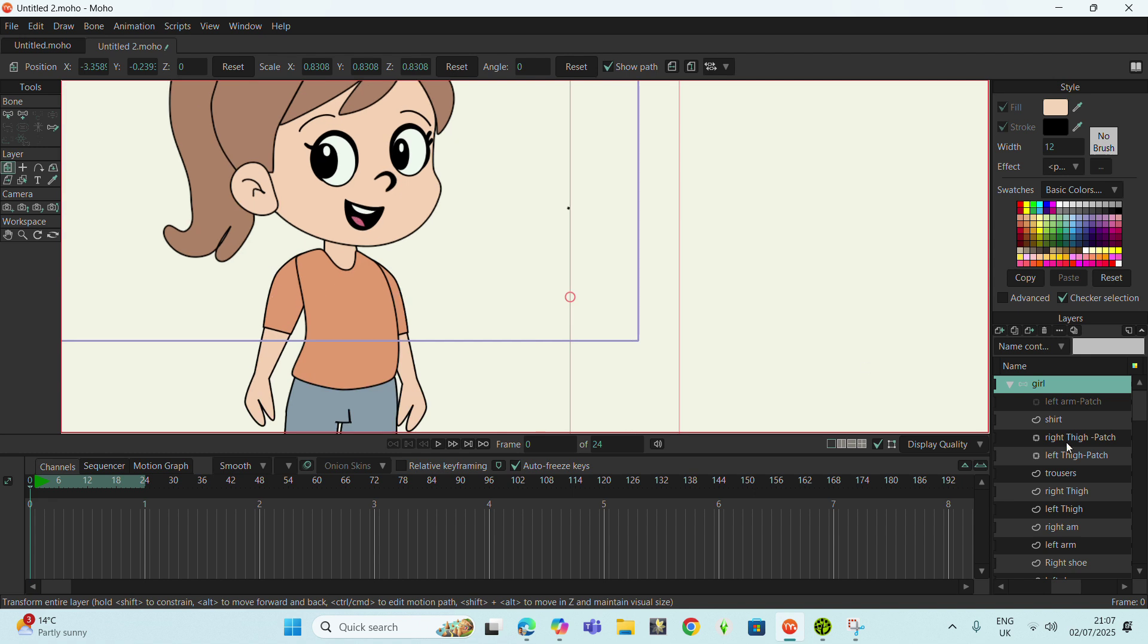
scroll(1080, 509, "down", 2)
scroll(1081, 511, "down", 2)
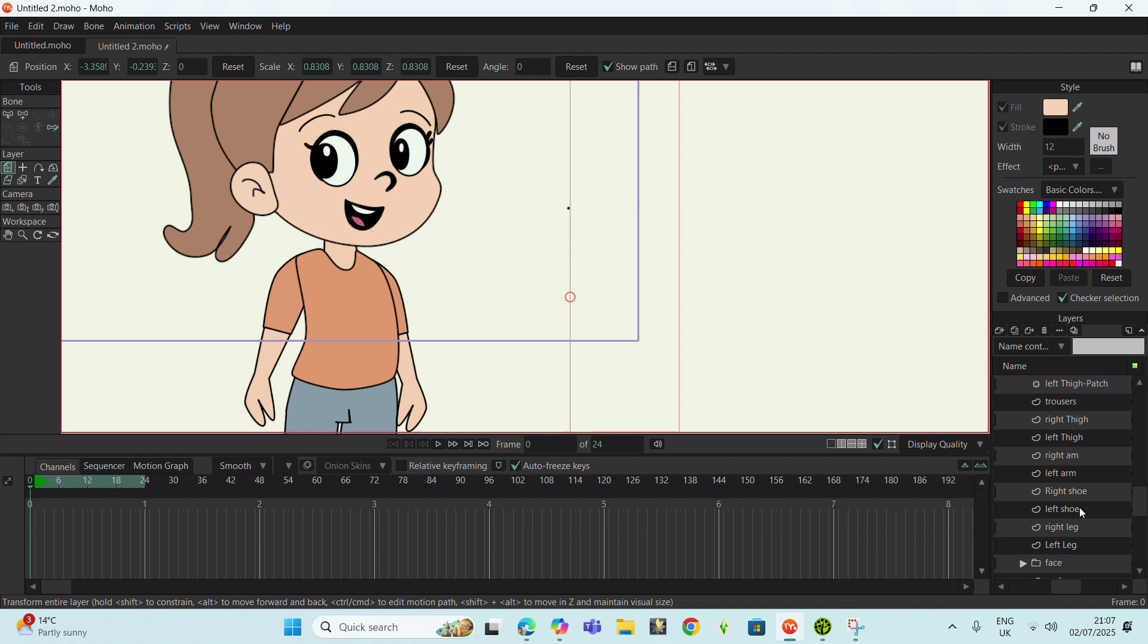
scroll(1069, 514, "down", 1)
scroll(1068, 514, "down", 1)
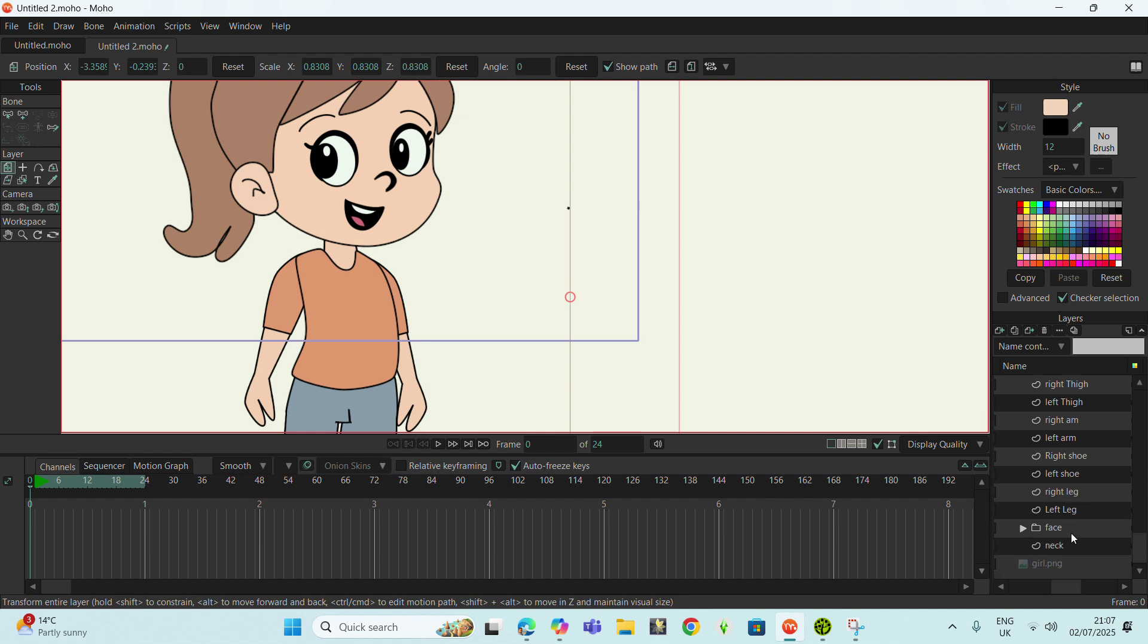
scroll(1076, 500, "up", 1)
scroll(1070, 490, "up", 2)
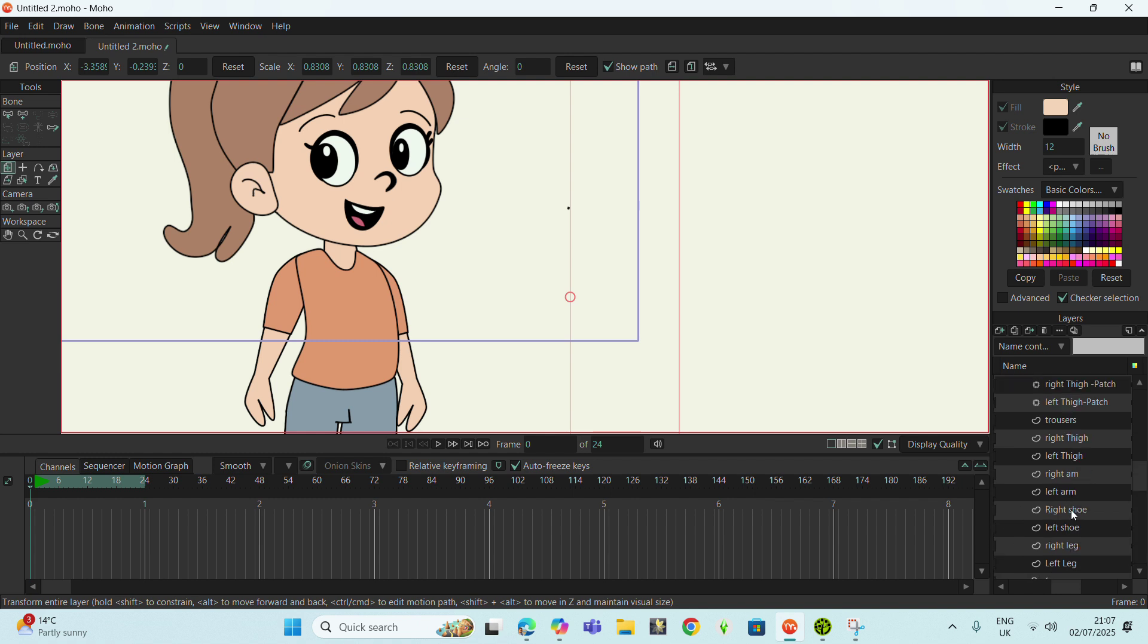
left_click(1070, 495)
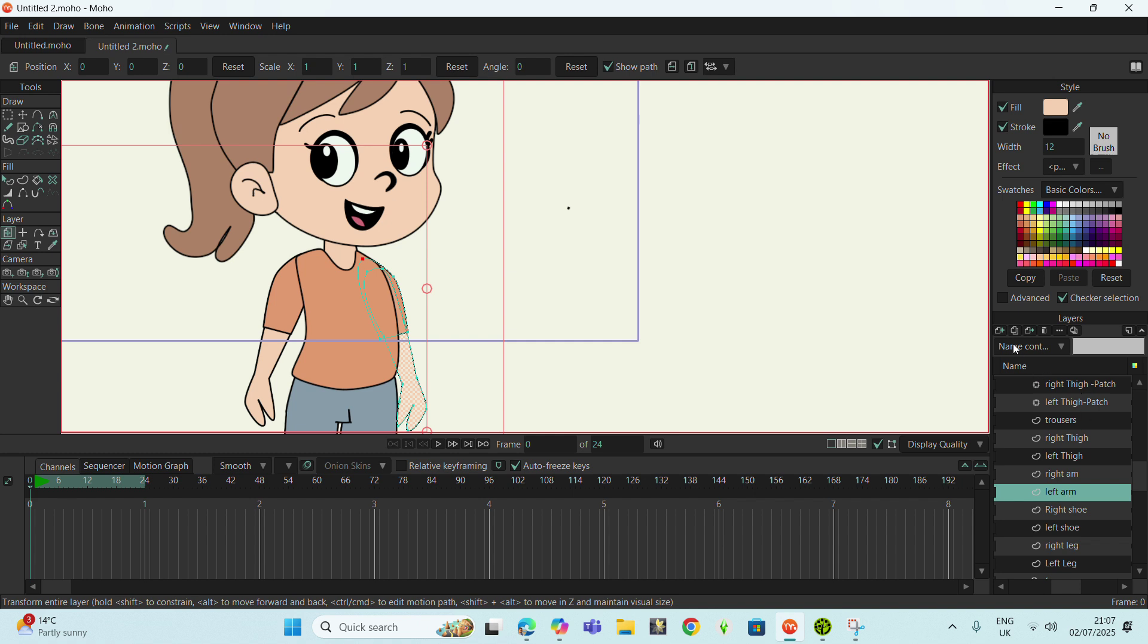
- Add a Patch layer targeting the left arm, creating 'left arm-Patch'
left_click(1001, 331)
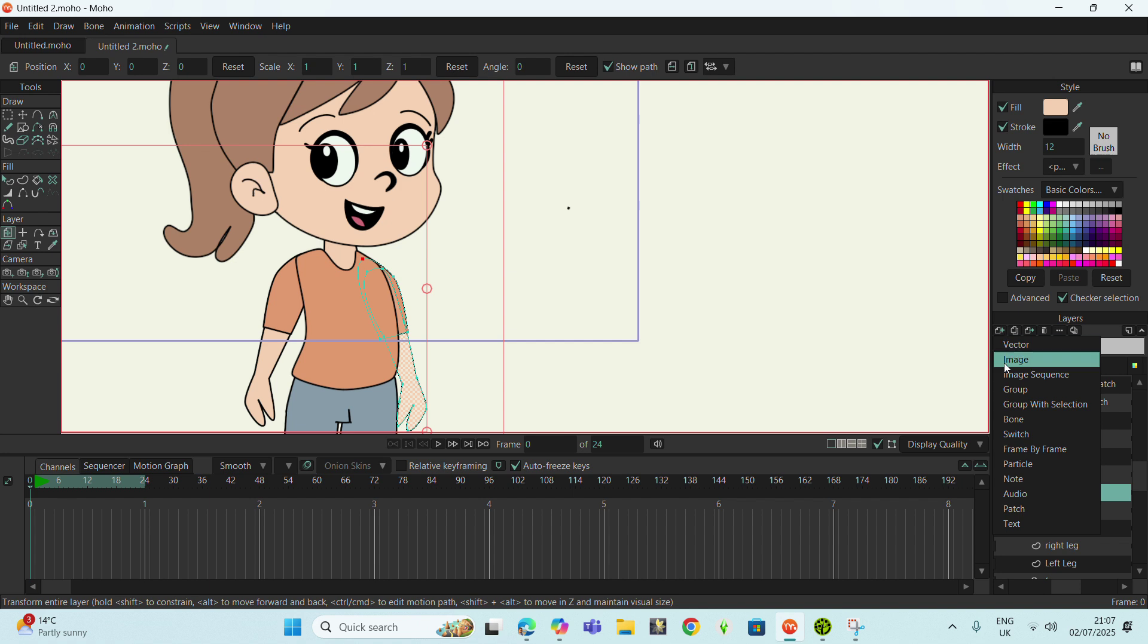
left_click(1024, 504)
left_click(571, 238)
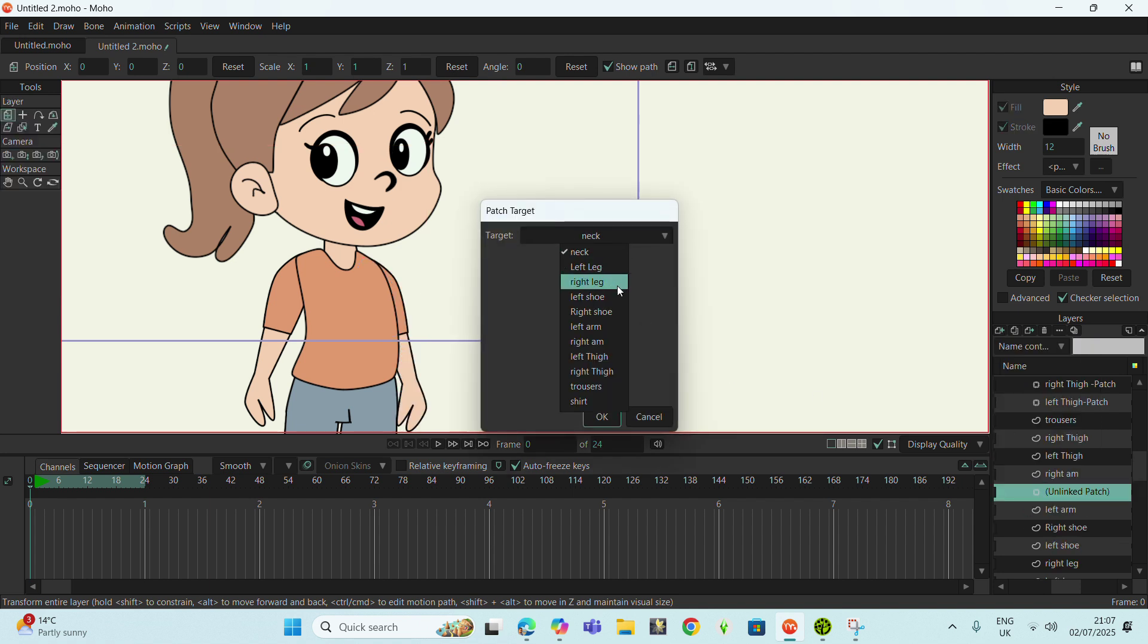
left_click(587, 327)
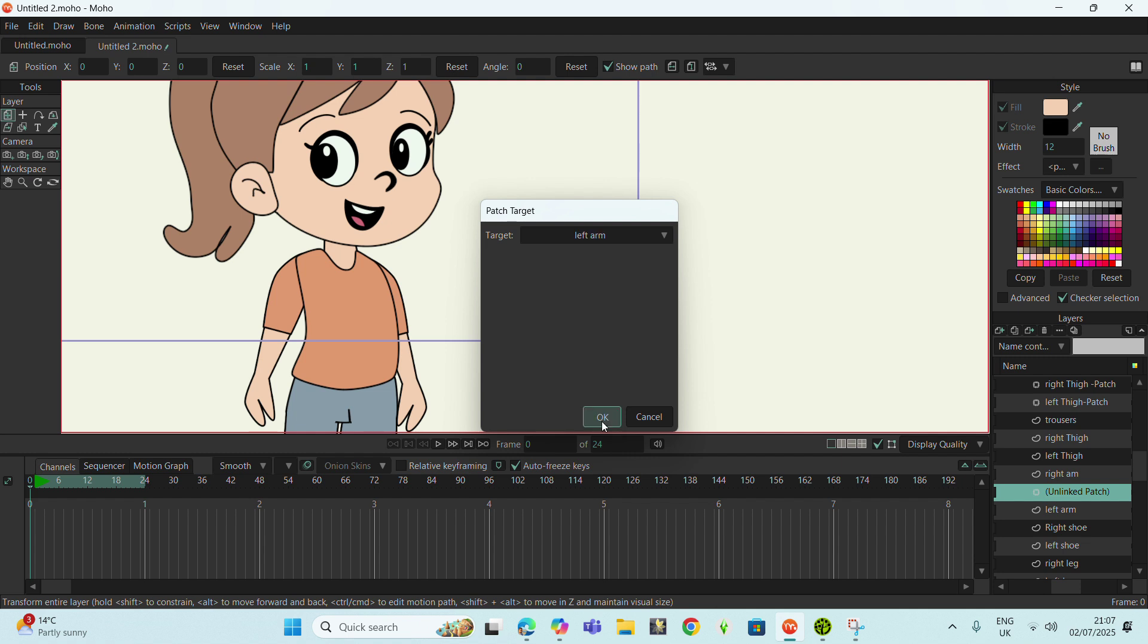
left_click(602, 418)
- Move the arm patch onto the left shoulder seam and enlarge it
scroll(597, 289, "down", 3)
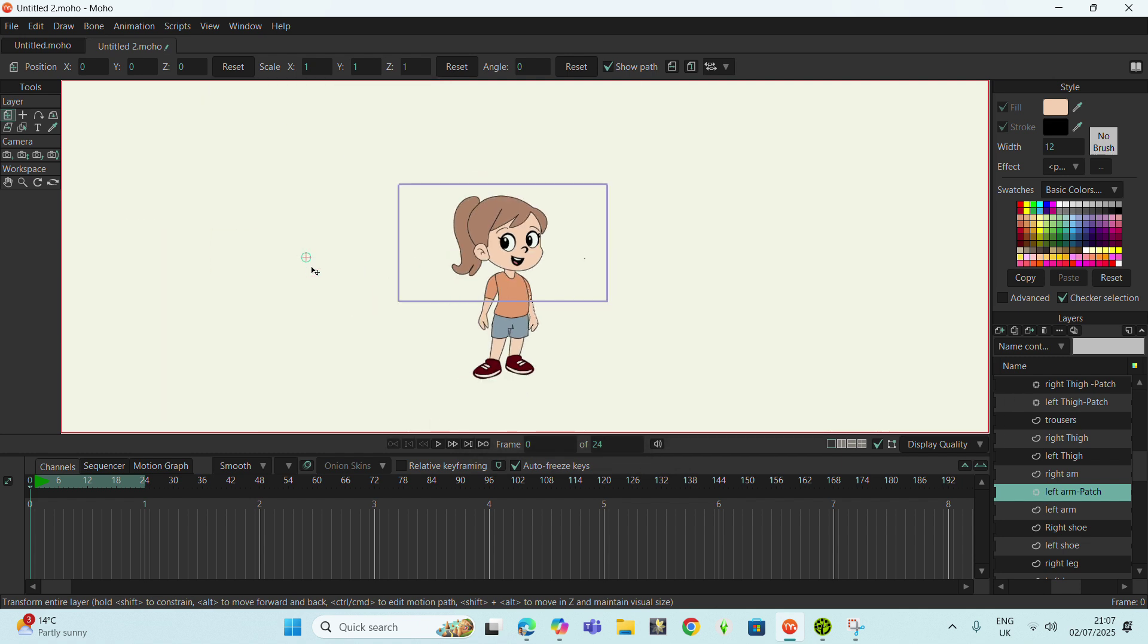
scroll(526, 305, "up", 2)
scroll(508, 293, "up", 3)
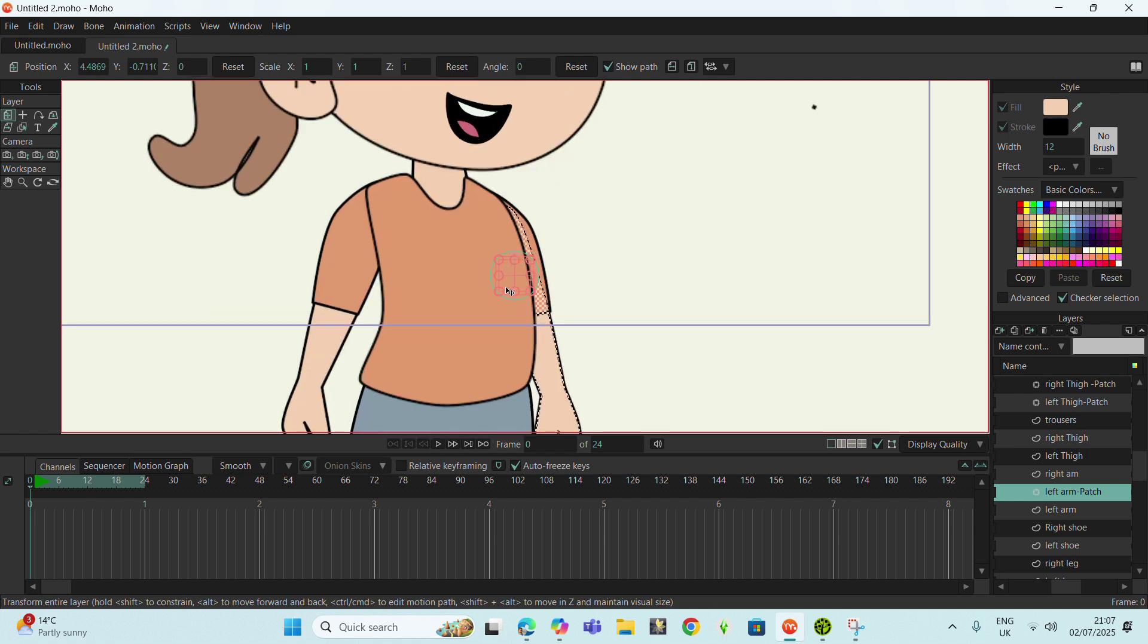
scroll(512, 276, "up", 3)
left_click_drag(548, 242, 543, 232)
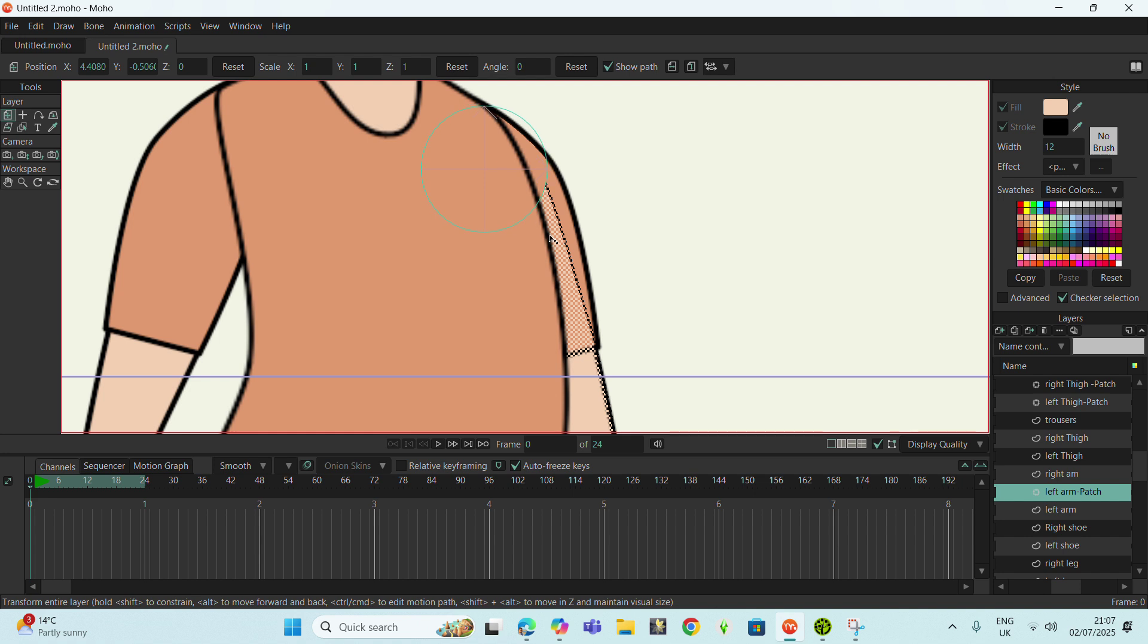
left_click_drag(543, 233, 513, 205)
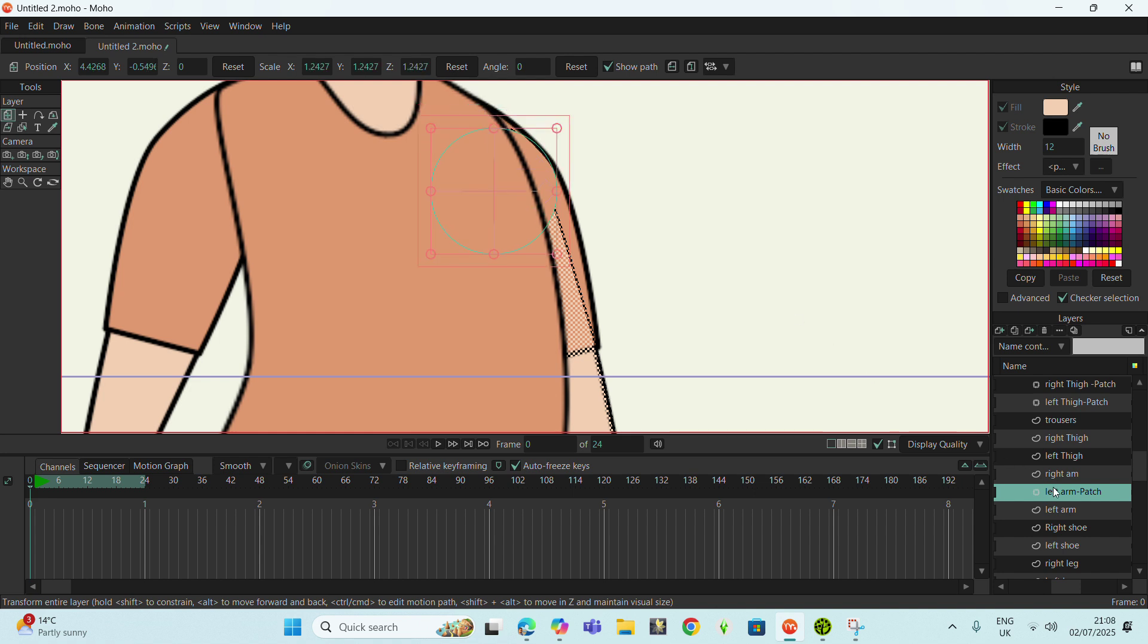
- Move left arm-Patch near the top of the girl group, above the shirt
left_click_drag(1068, 498, 1064, 400)
scroll(925, 346, "up", 1)
scroll(1100, 436, "up", 3)
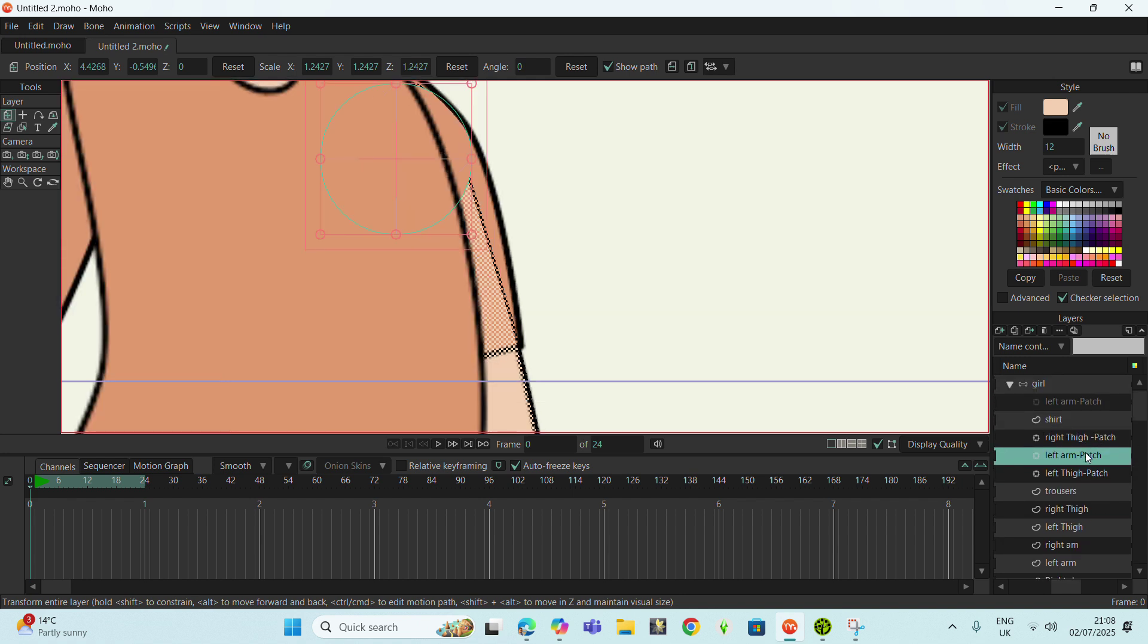
left_click_drag(1089, 459, 1064, 418)
scroll(571, 341, "down", 2)
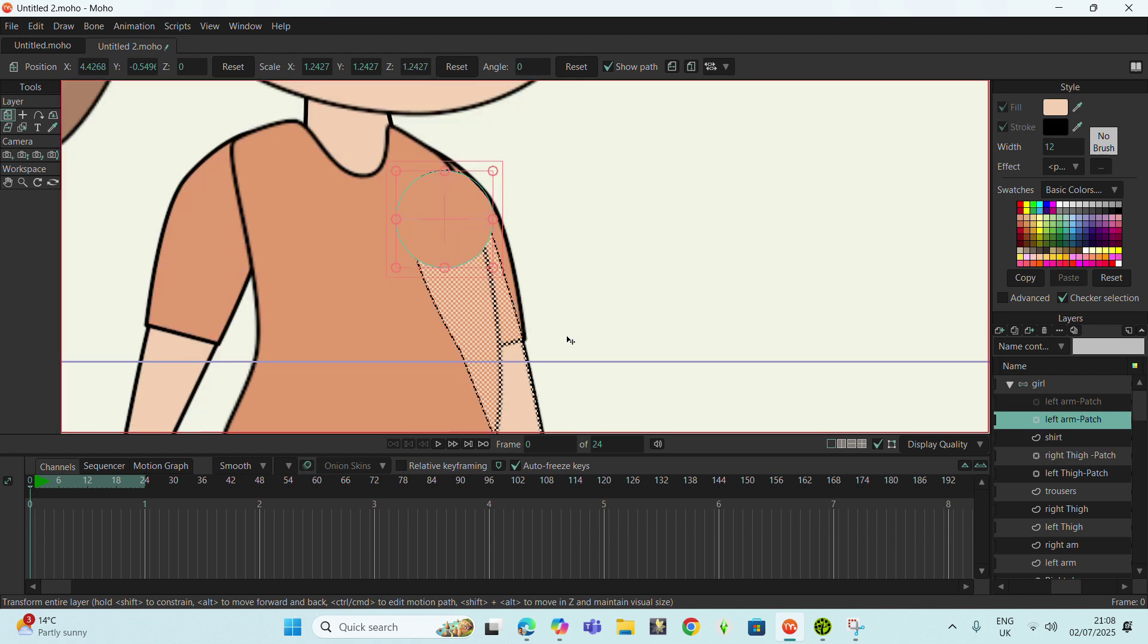
scroll(571, 340, "down", 2)
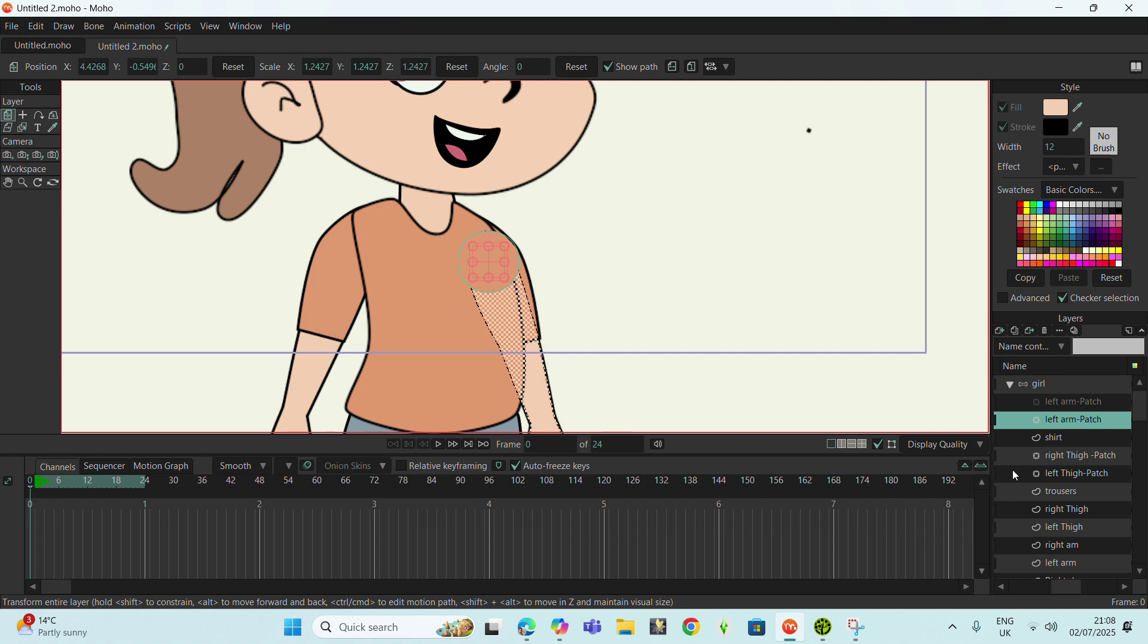
- Make the hidden left arm-Patch layer visible and stretch it lengthwise down the girl's left arm
left_click(1034, 388)
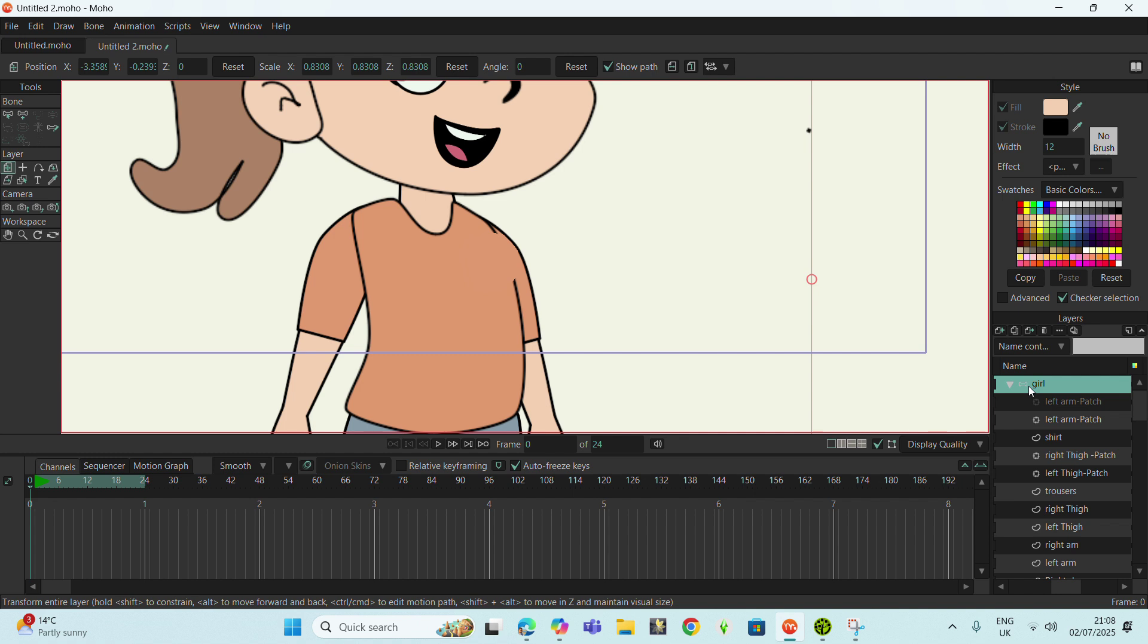
double_click(1064, 411)
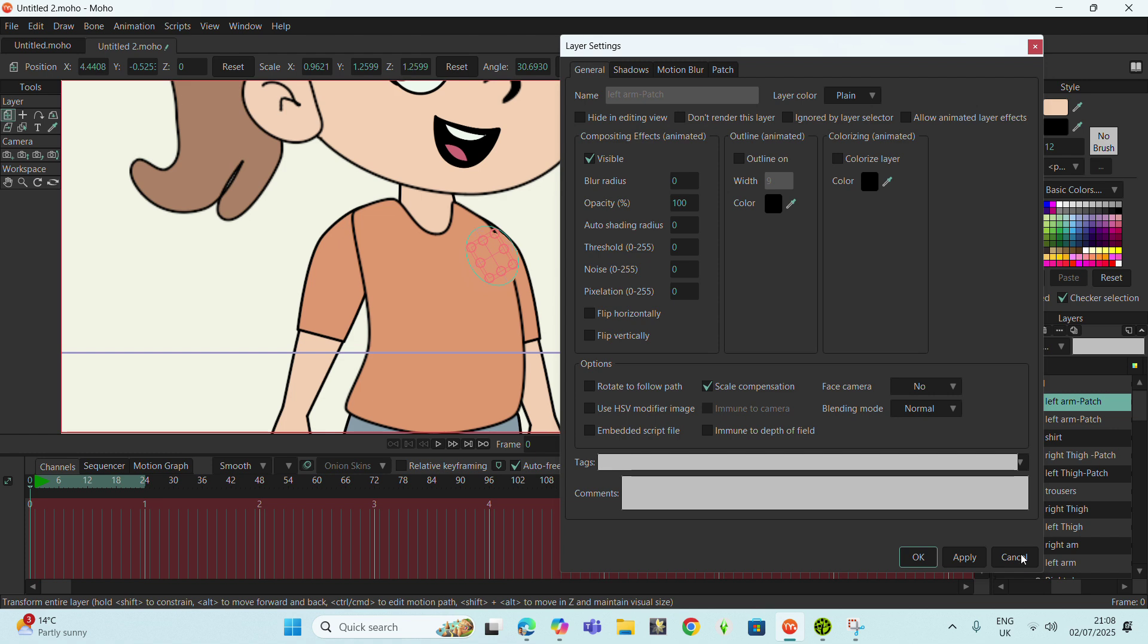
left_click(1014, 557)
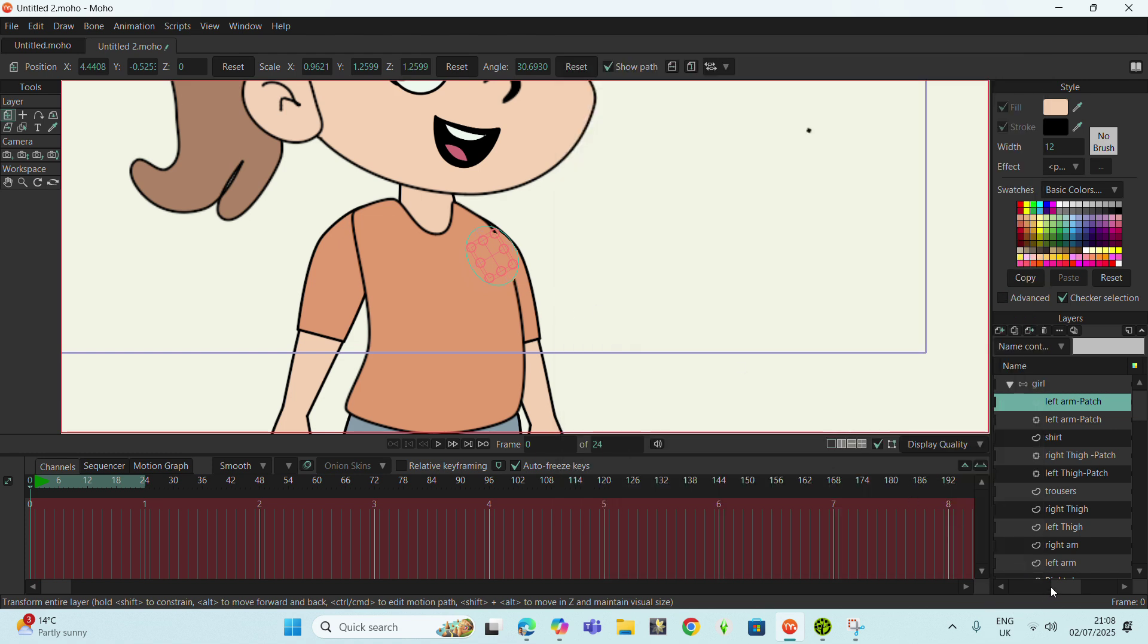
scroll(1063, 584, "left", 3)
left_click(1004, 402)
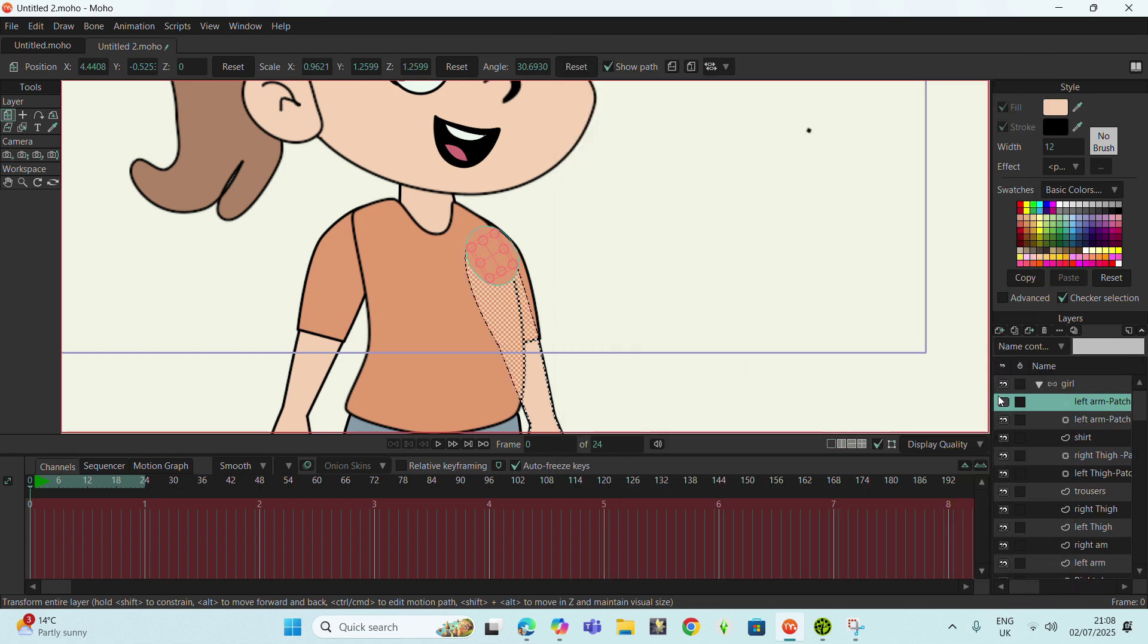
left_click_drag(503, 276, 517, 297)
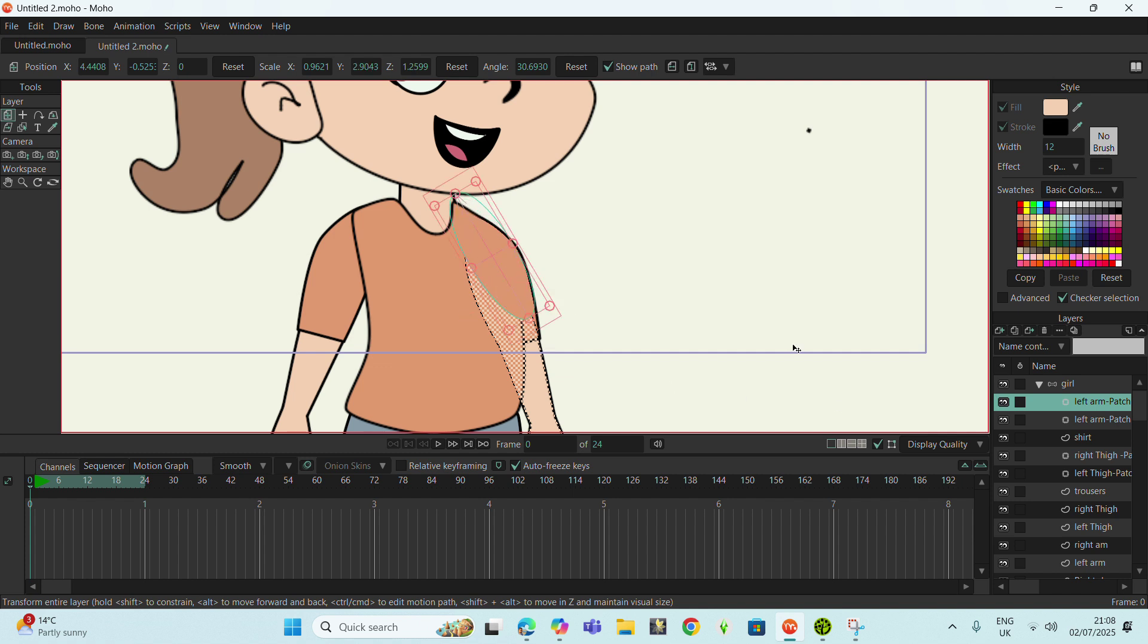
- Select the second left arm-Patch layer in the girl group
left_click(1053, 386)
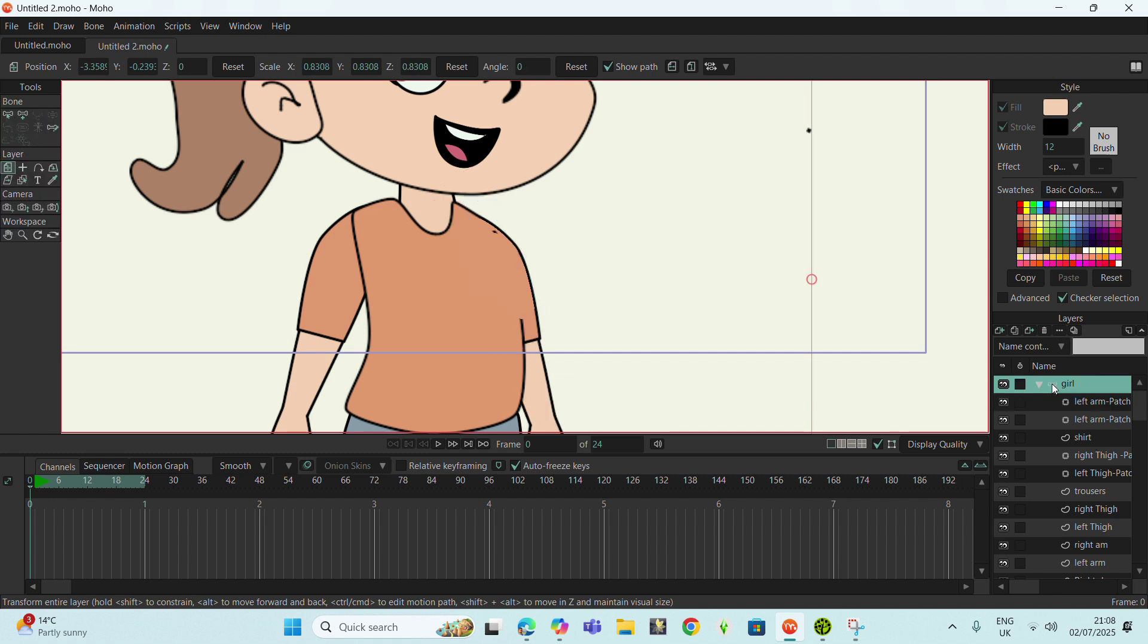
left_click(1088, 403)
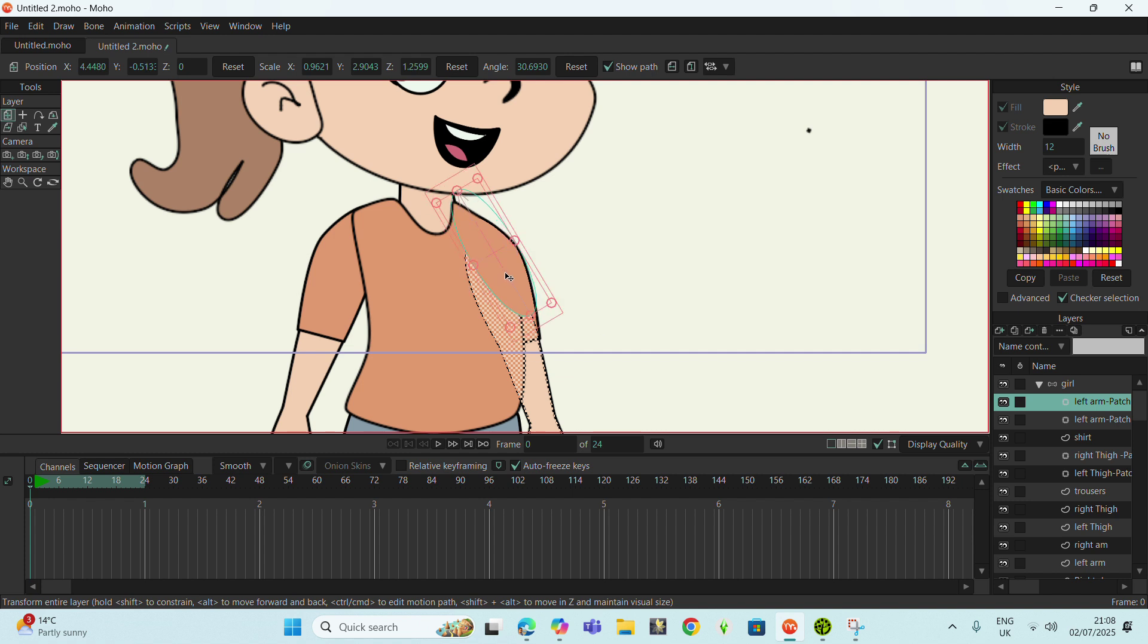
left_click(1097, 421)
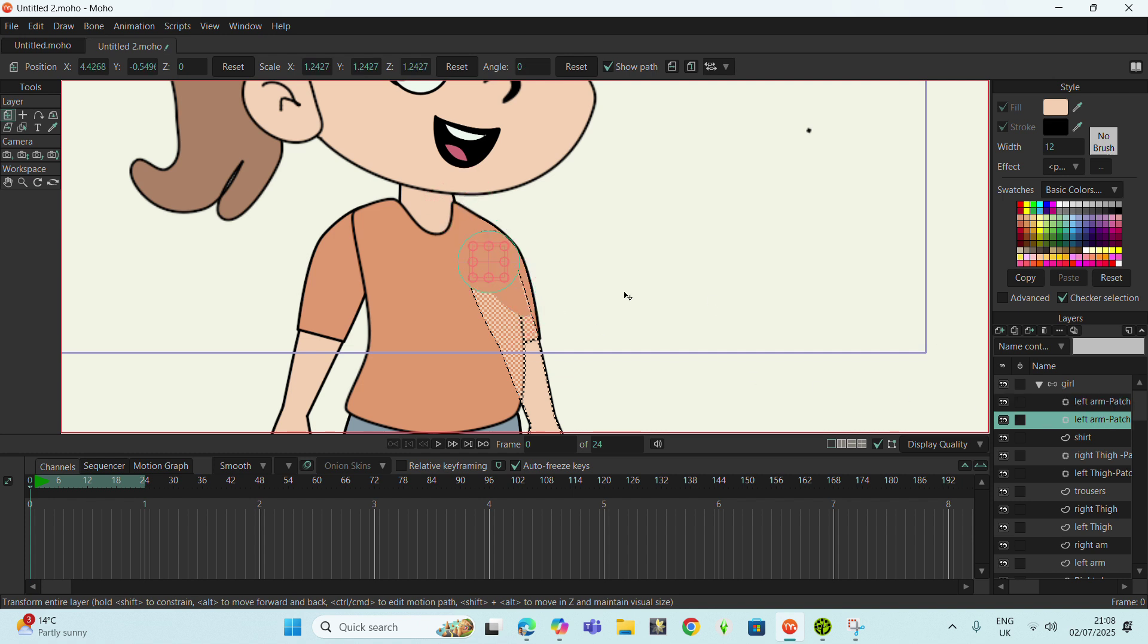
scroll(1101, 484, "down", 1)
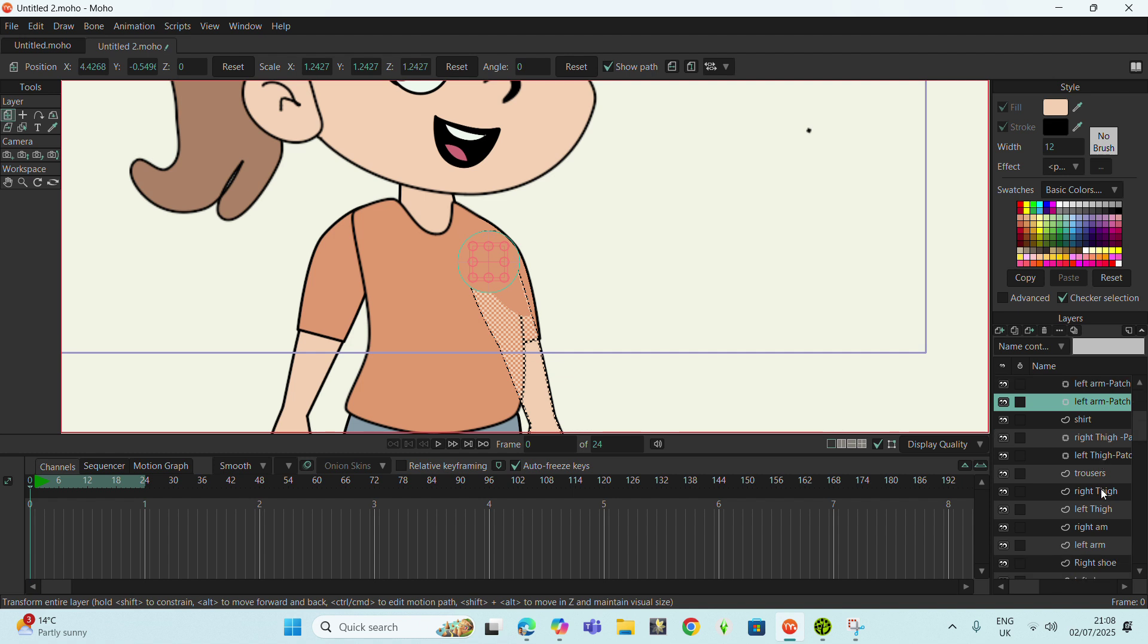
- Add a new Patch layer targeting the right am layer
left_click(1102, 532)
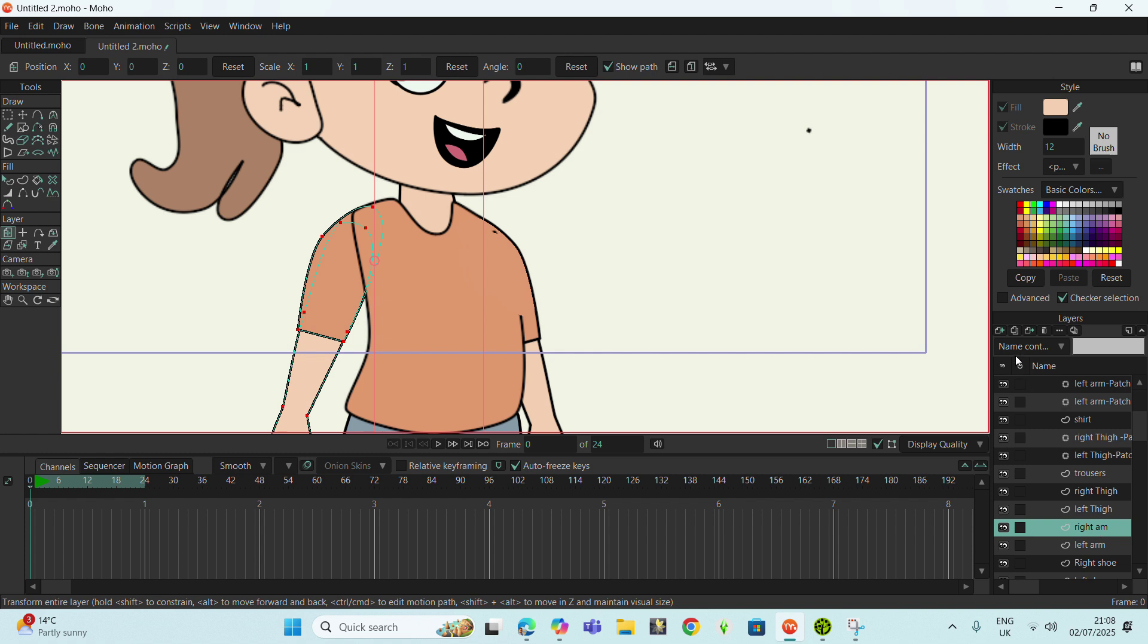
left_click(1004, 331)
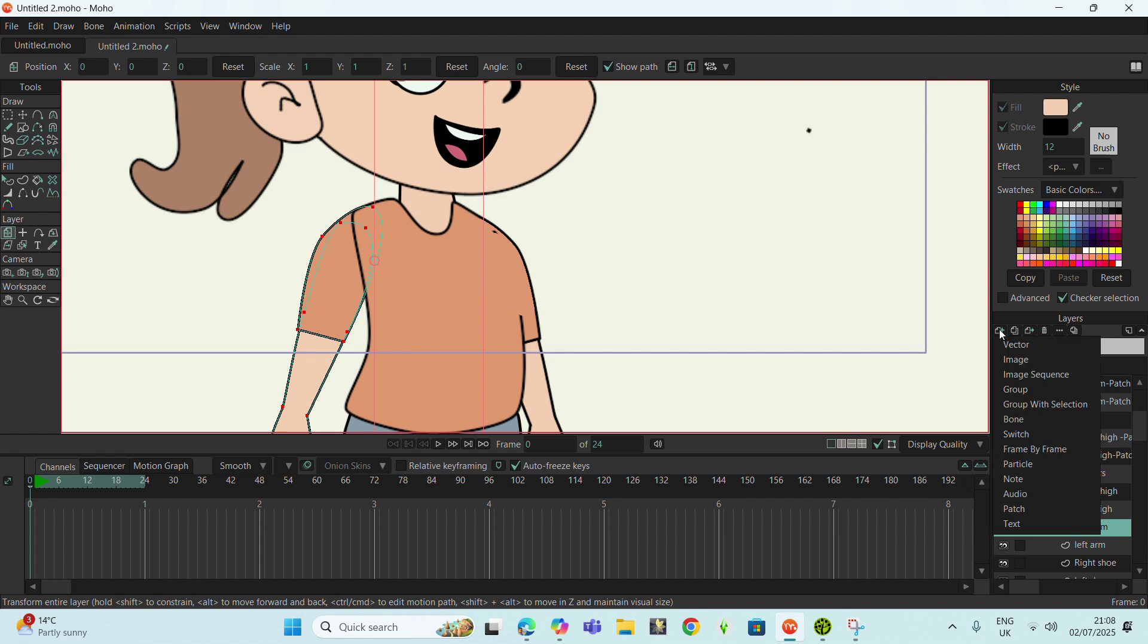
left_click(1035, 518)
left_click(662, 237)
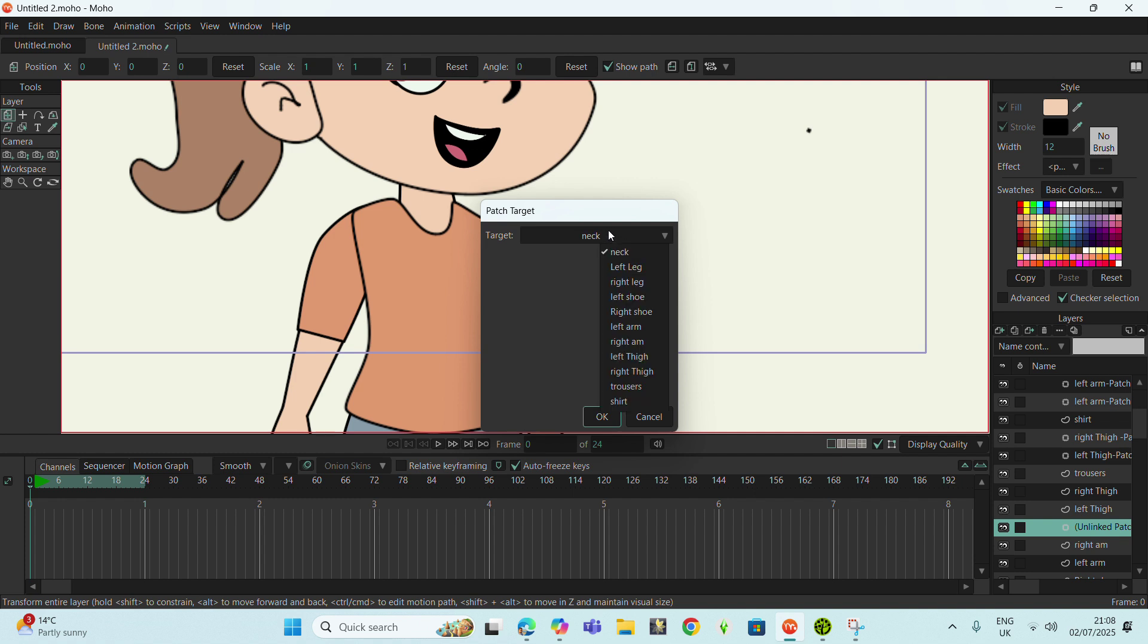
left_click(646, 343)
left_click(602, 417)
- Move the new patch across the chest up toward the girl's right shoulder
scroll(277, 297, "down", 3)
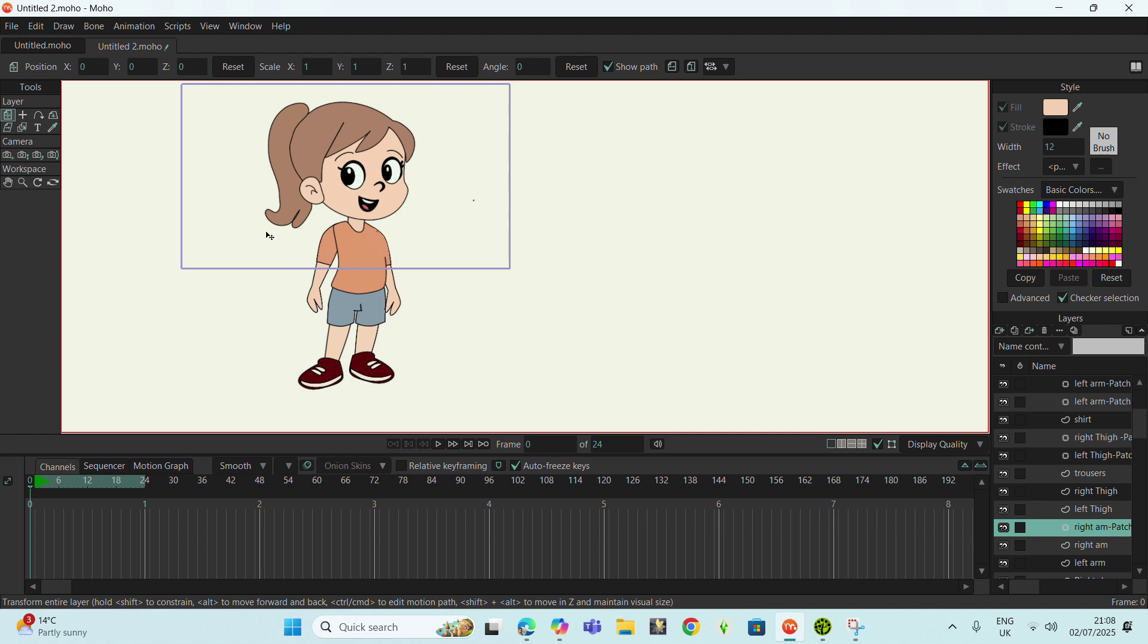
scroll(266, 238, "down", 2)
left_click_drag(179, 222, 273, 230)
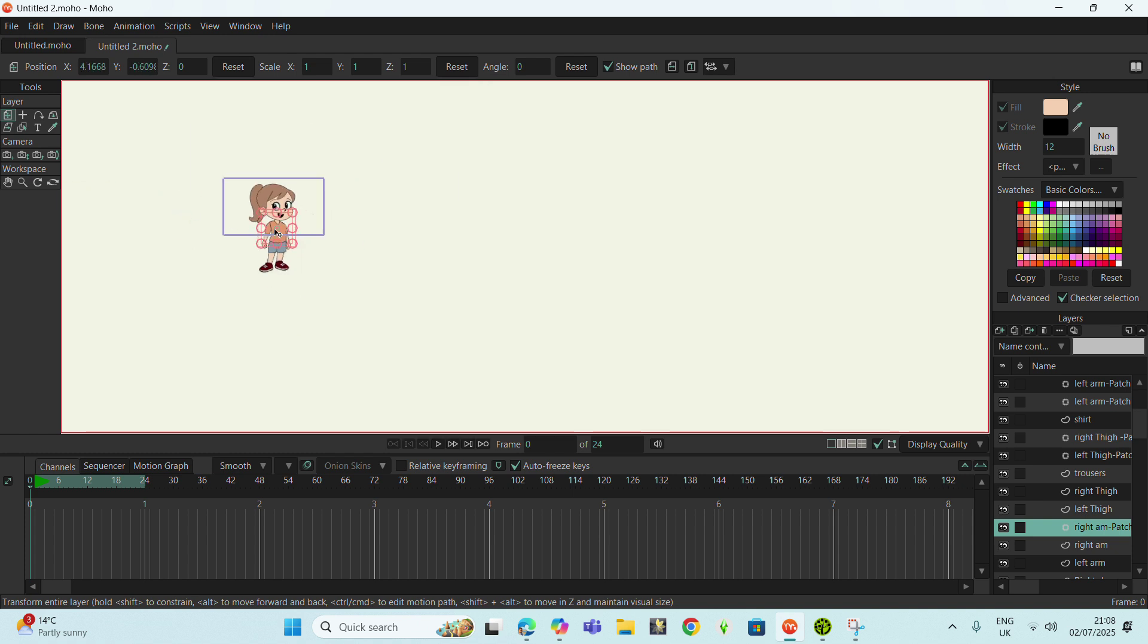
scroll(272, 230, "up", 2)
scroll(269, 224, "up", 3)
scroll(270, 225, "up", 3)
left_click_drag(310, 171, 200, 147)
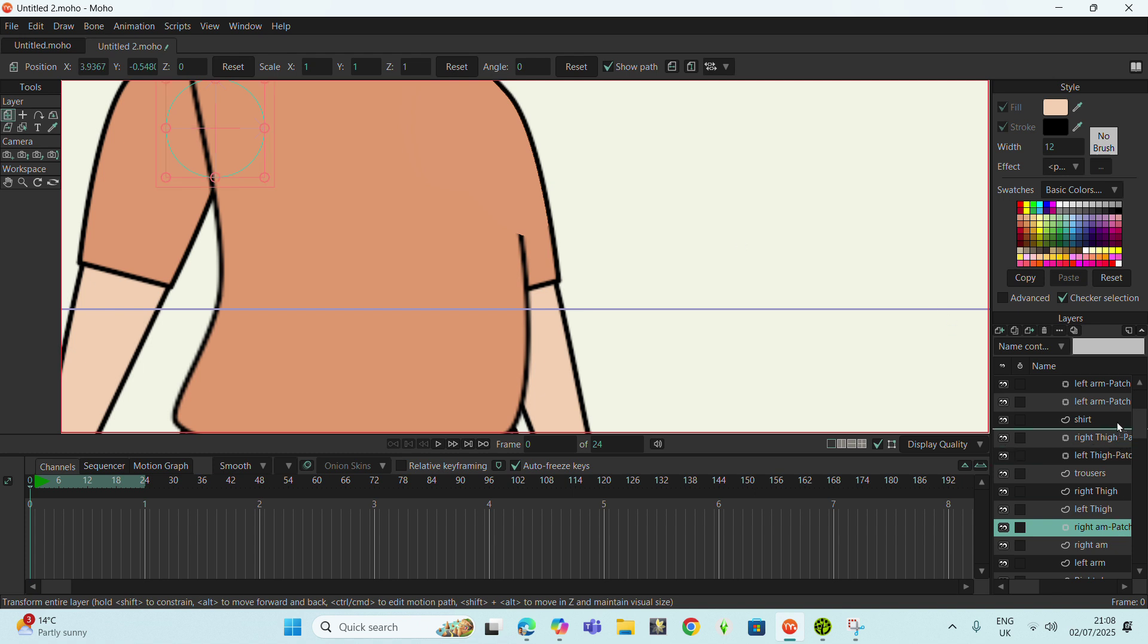
- Place the right am-Patch layer above the shirt and stretch it vertically over the shoulder seam
left_click_drag(1117, 531, 1092, 416)
scroll(508, 257, "down", 2)
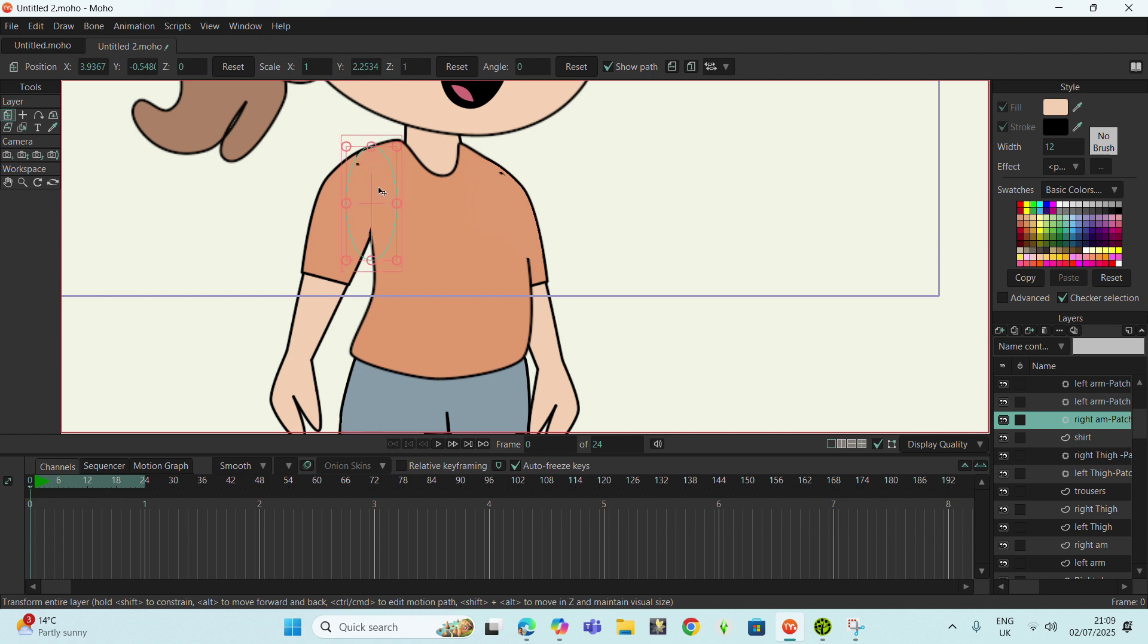
mouse_move(371, 205)
left_mouse_down()
mouse_move(353, 284)
mouse_move(369, 286)
left_mouse_up()
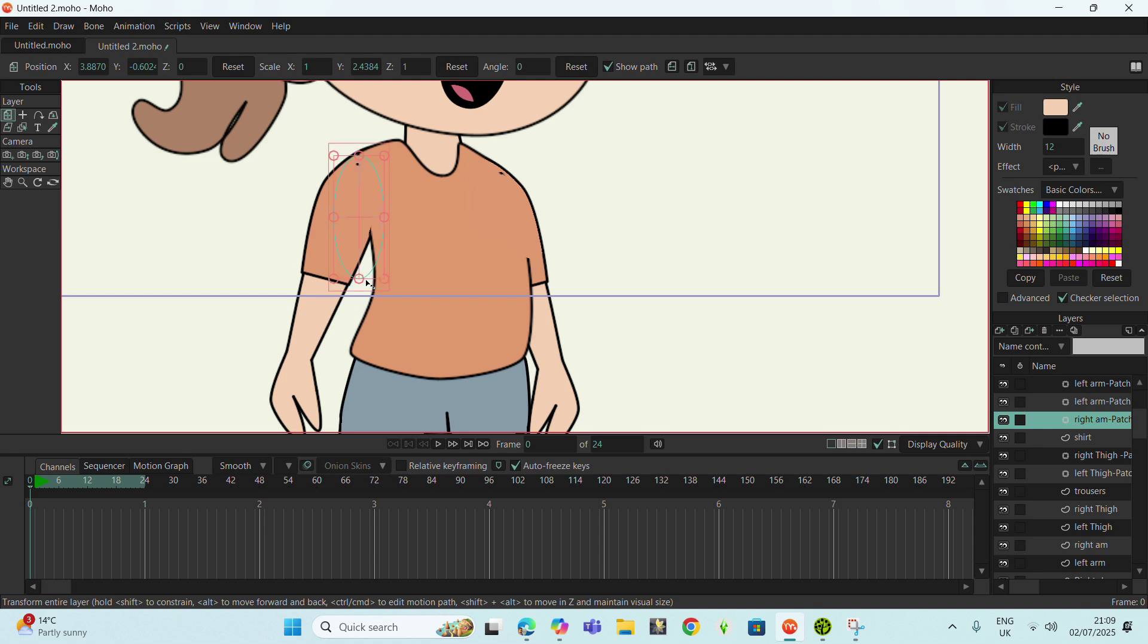
scroll(726, 358, "down", 2)
scroll(490, 227, "down", 2)
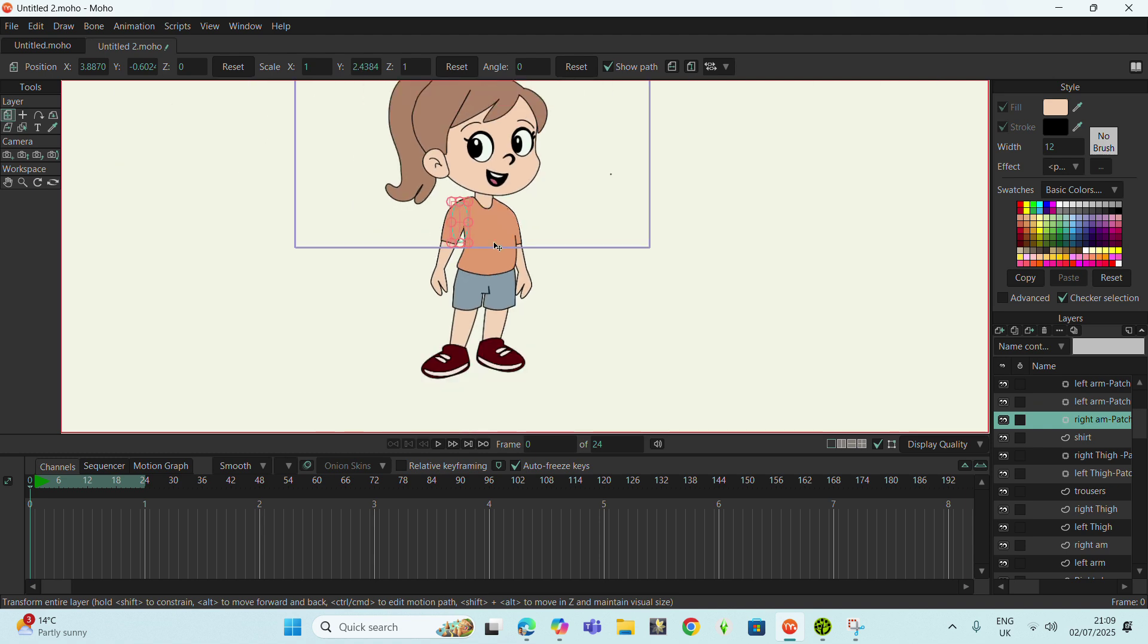
scroll(541, 222, "up", 3)
scroll(543, 233, "up", 3)
scroll(542, 235, "up", 2)
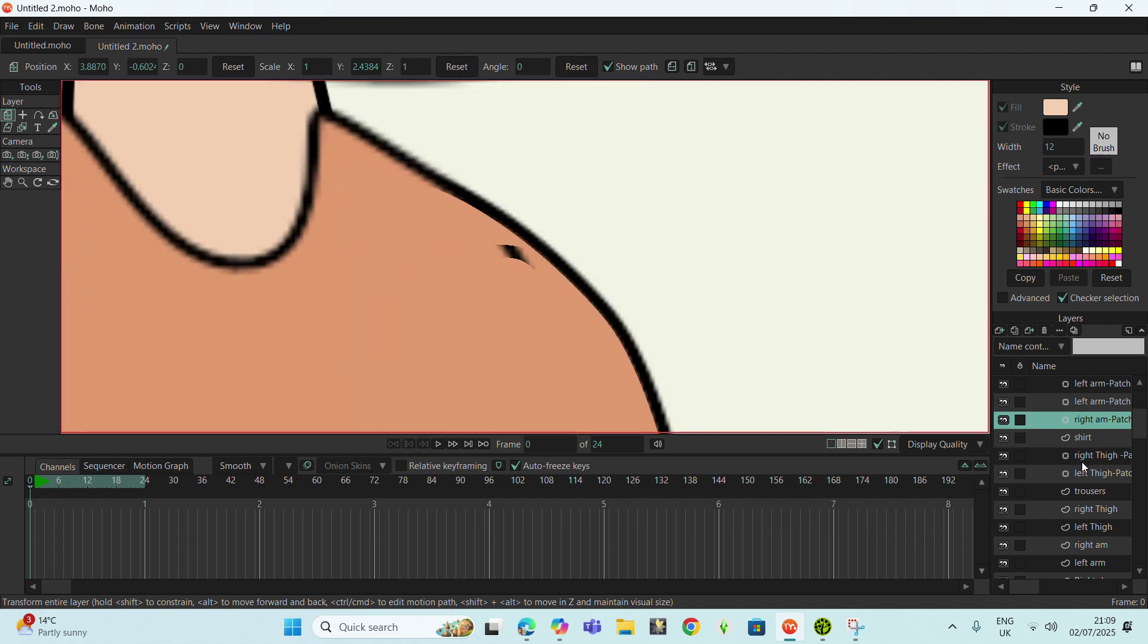
left_click(1085, 492)
scroll(564, 174, "down", 2)
scroll(598, 180, "down", 2)
scroll(373, 220, "down", 2)
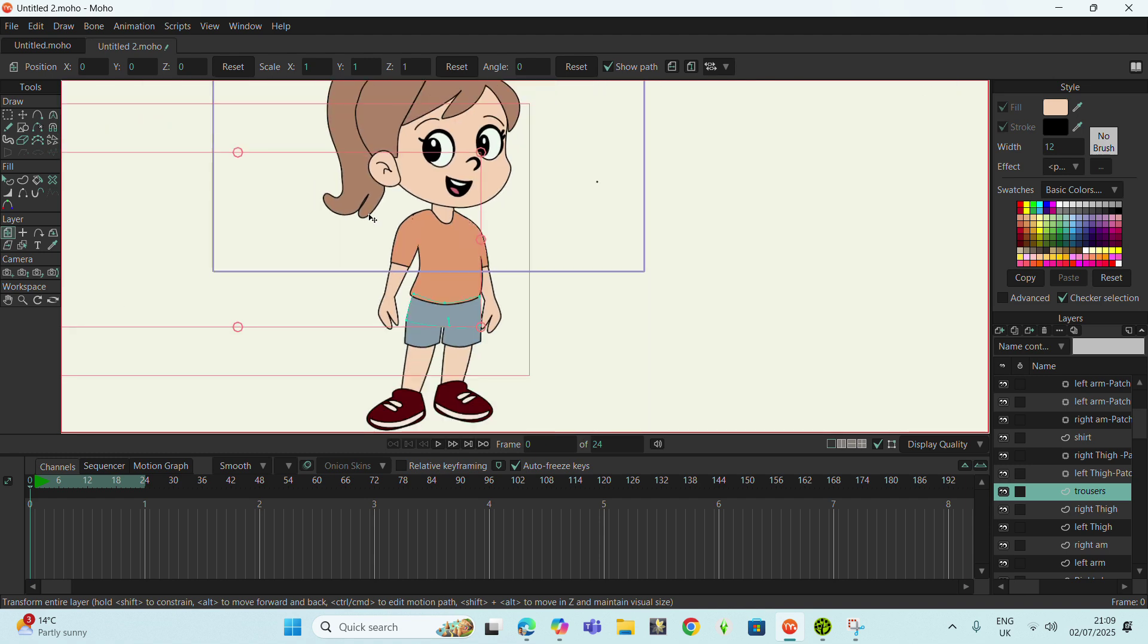
scroll(591, 330, "down", 2)
left_click(1106, 474)
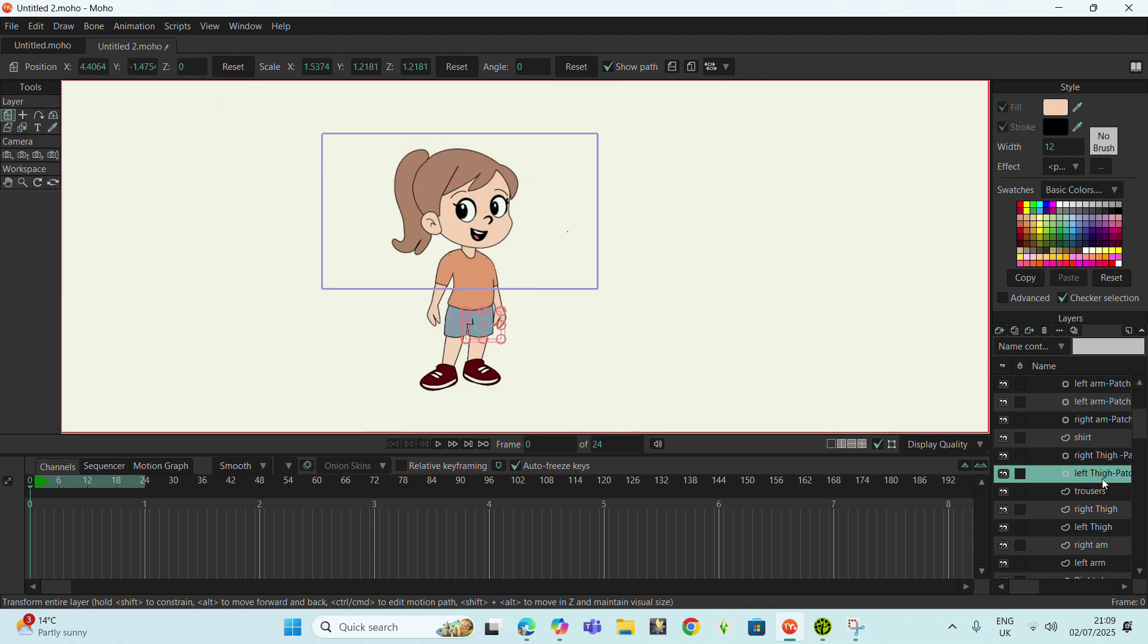
scroll(540, 272, "up", 1)
scroll(547, 293, "up", 2)
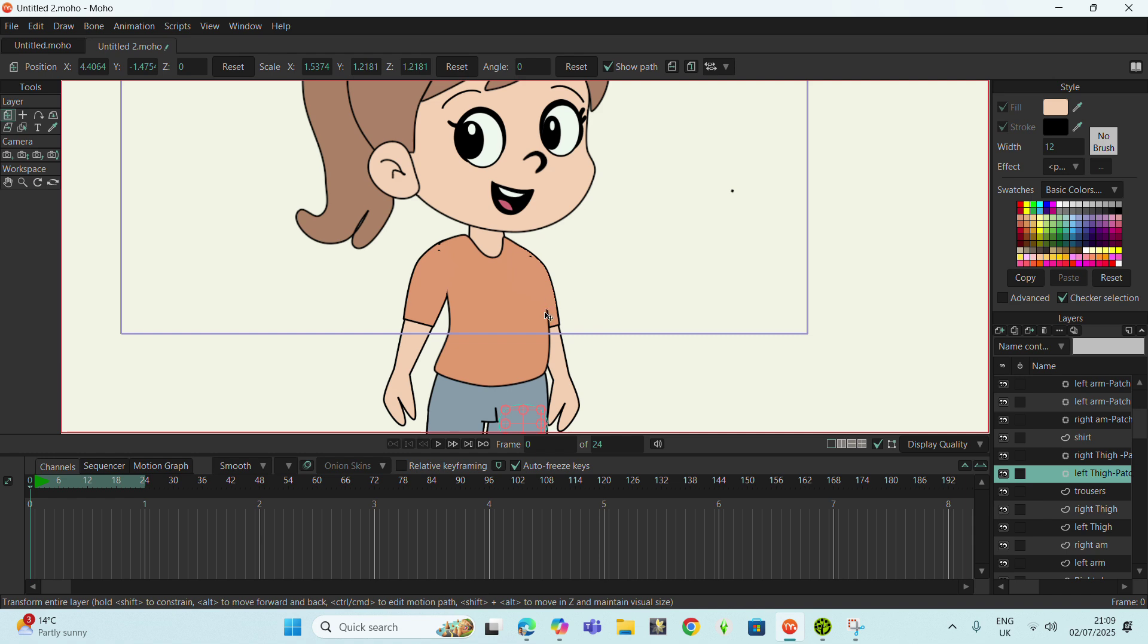
scroll(482, 217, "down", 2)
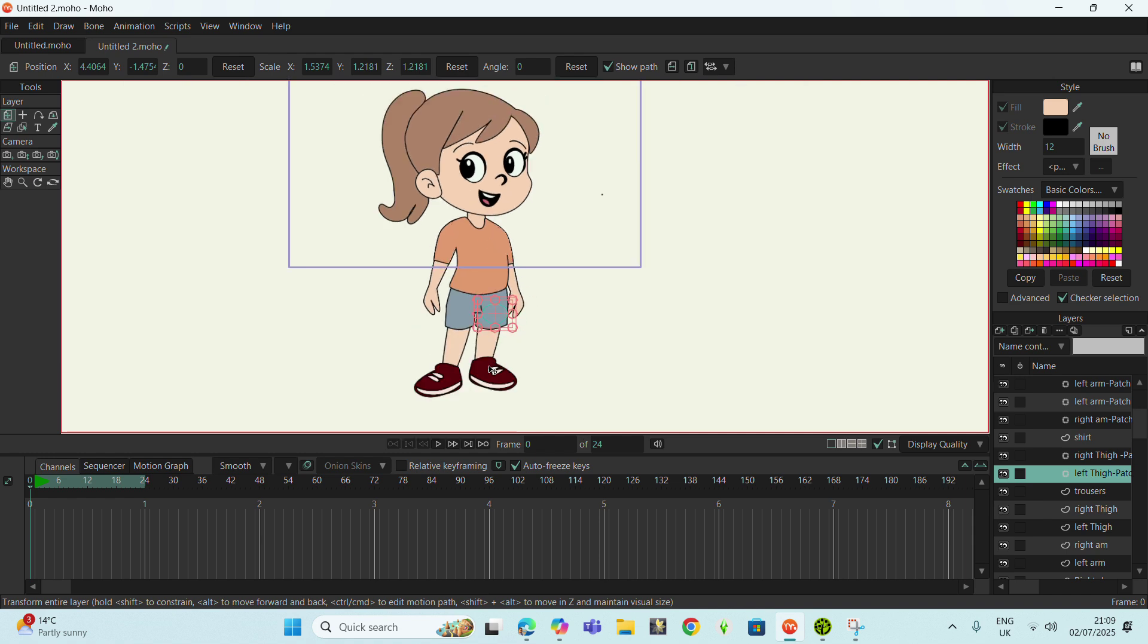